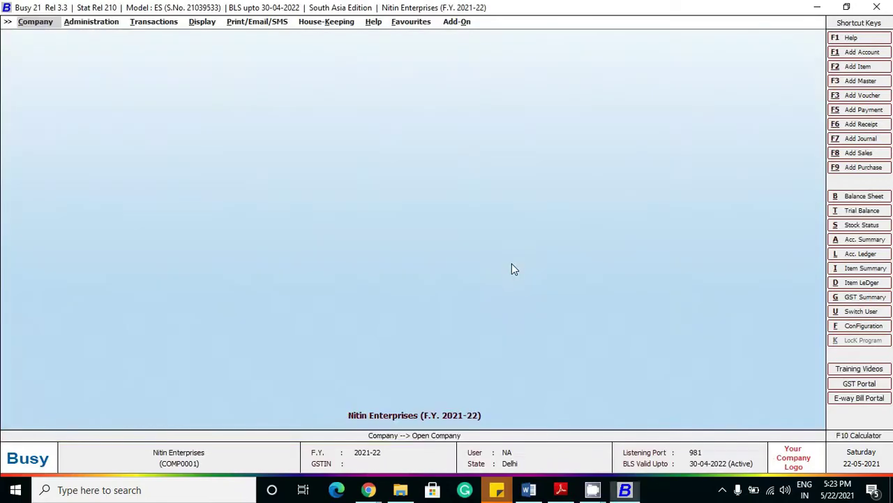
key("Right")
key("Right")
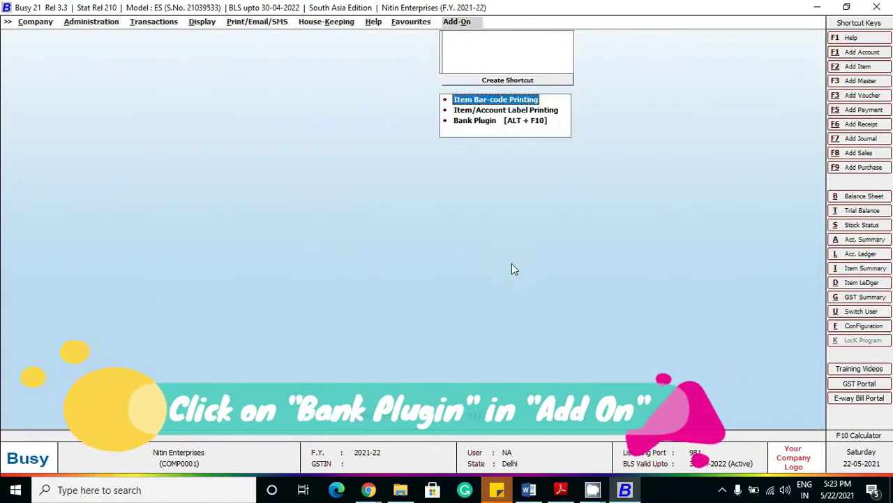
Step: Launch the Bank Plugin and log in with the registered mobile number and its OTP
key("Down")
key("Down")
key("Return")
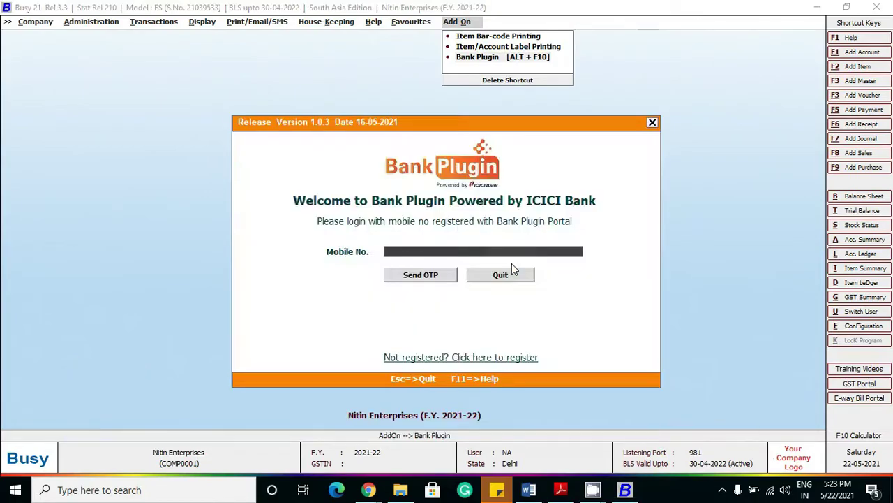
left_click(486, 251)
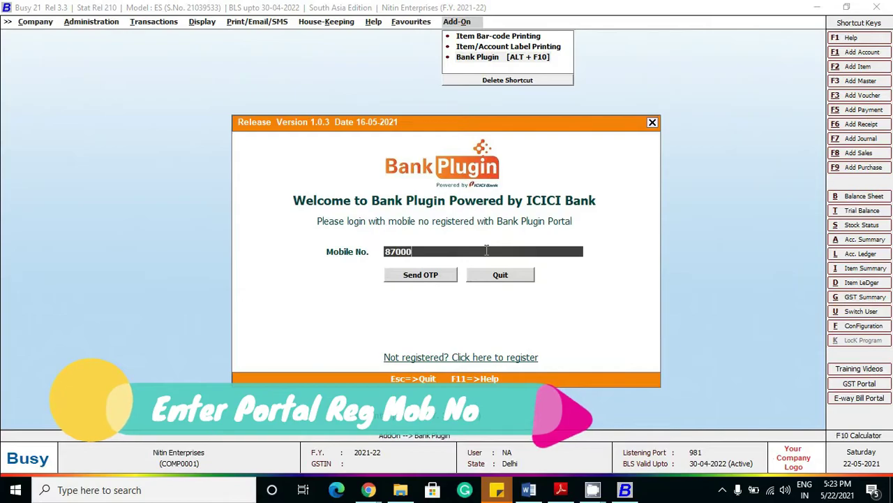
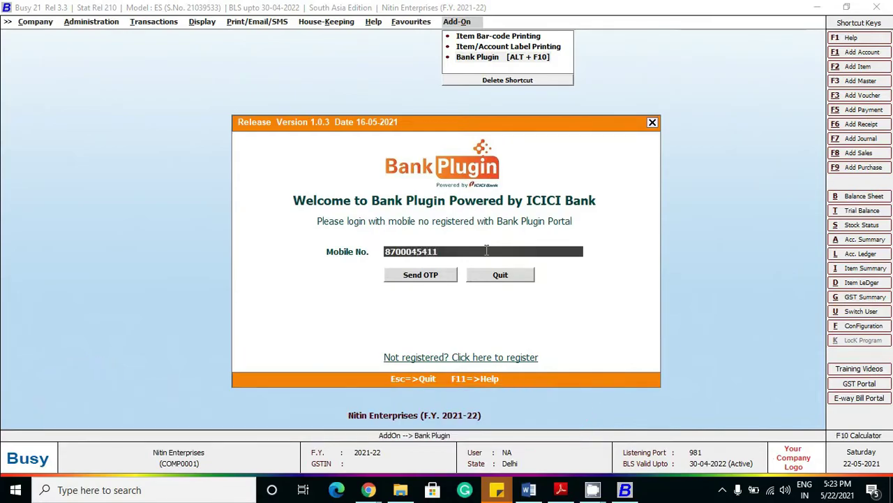
left_click(433, 276)
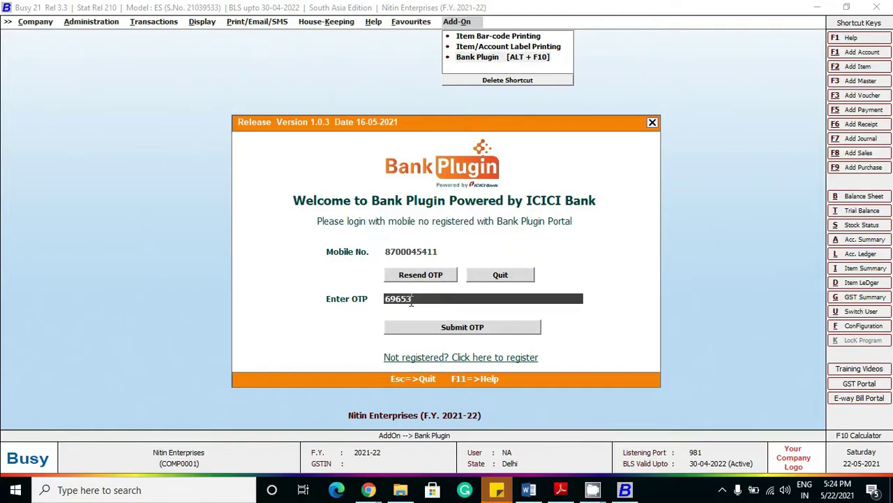
left_click(439, 328)
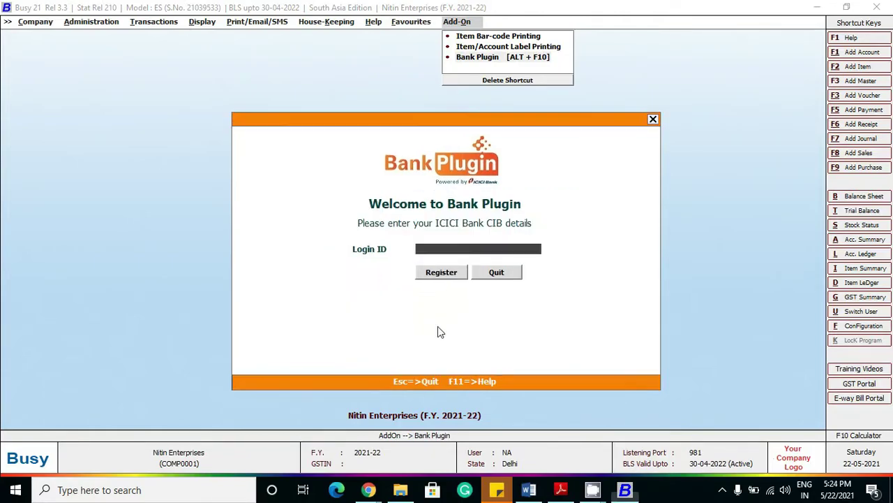
Step: Register the Bank Plugin using the CIB login ID
left_click(722, 487)
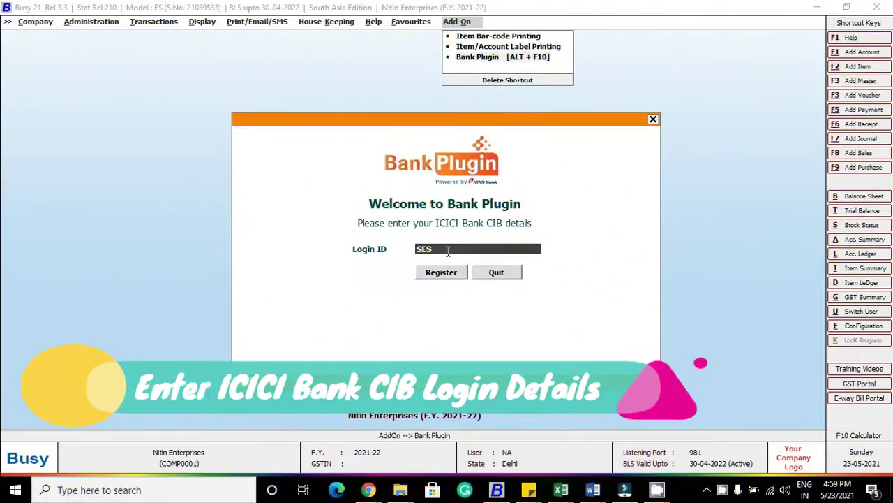
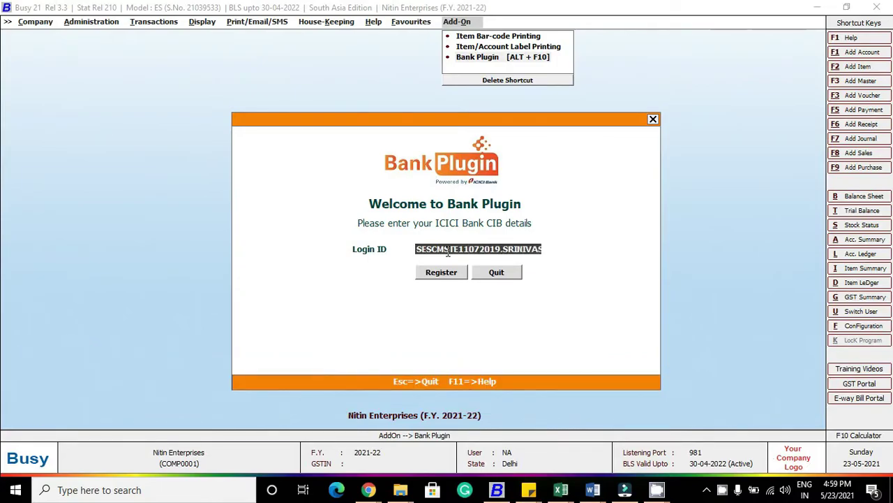
left_click(442, 273)
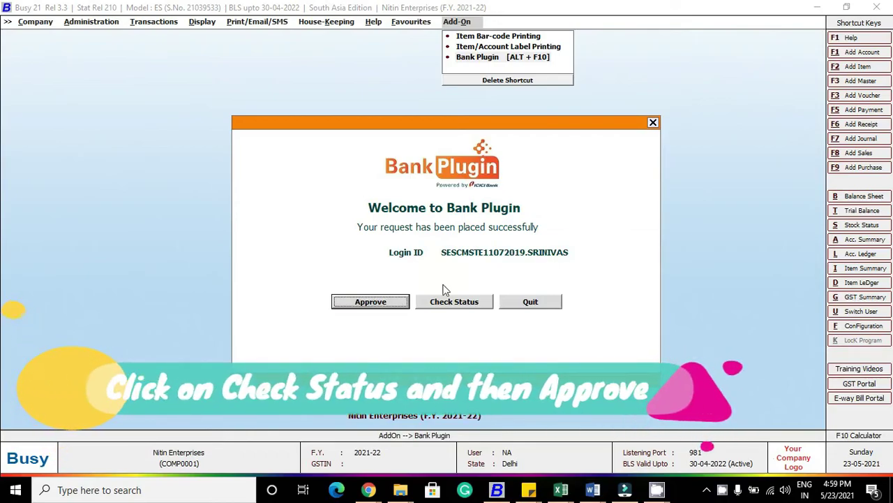
Step: Confirm the request is still pending and open ICICI CIB to approve it
left_click(444, 297)
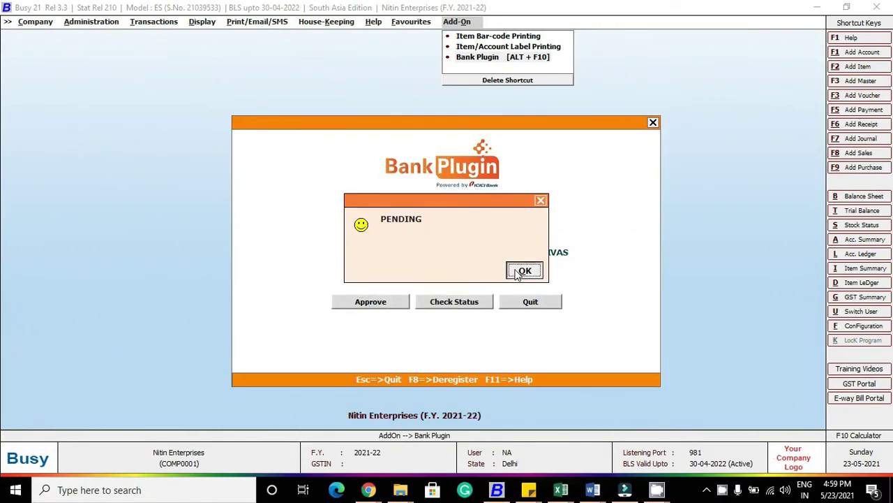
left_click(523, 270)
left_click(387, 305)
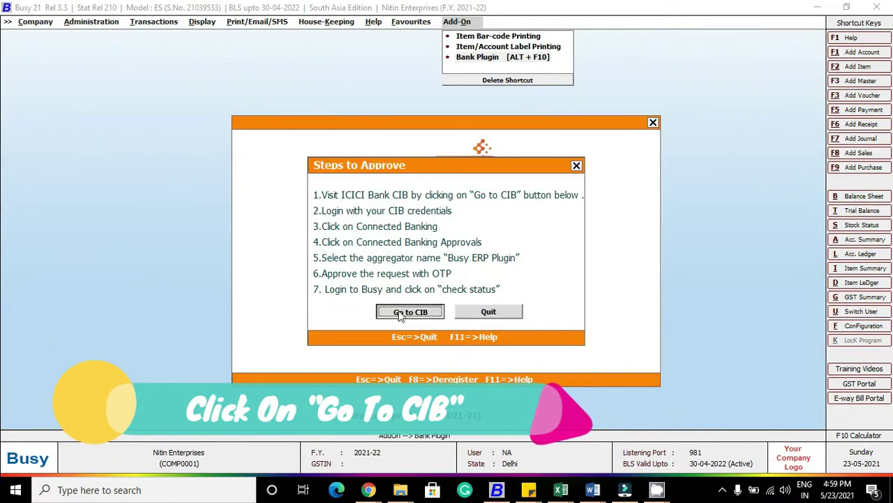
left_click(400, 316)
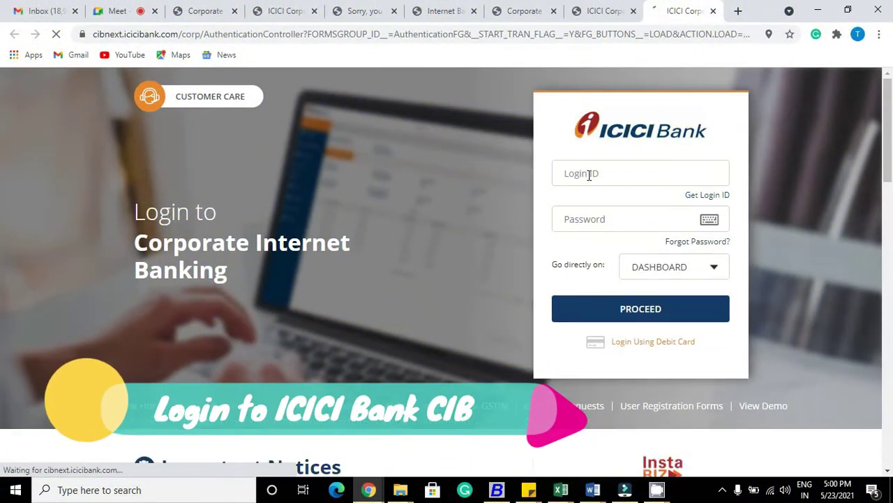
Step: Sign into ICICI Corporate Internet Banking with the CIB login ID and password
left_click(589, 175)
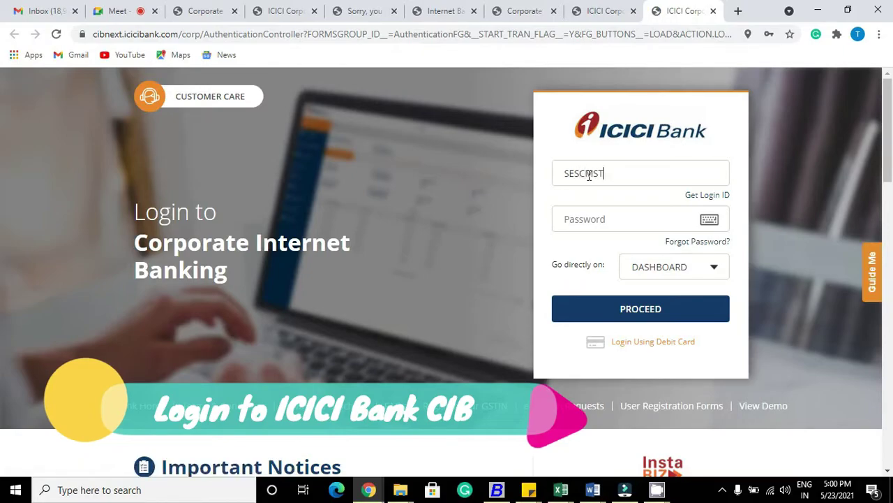
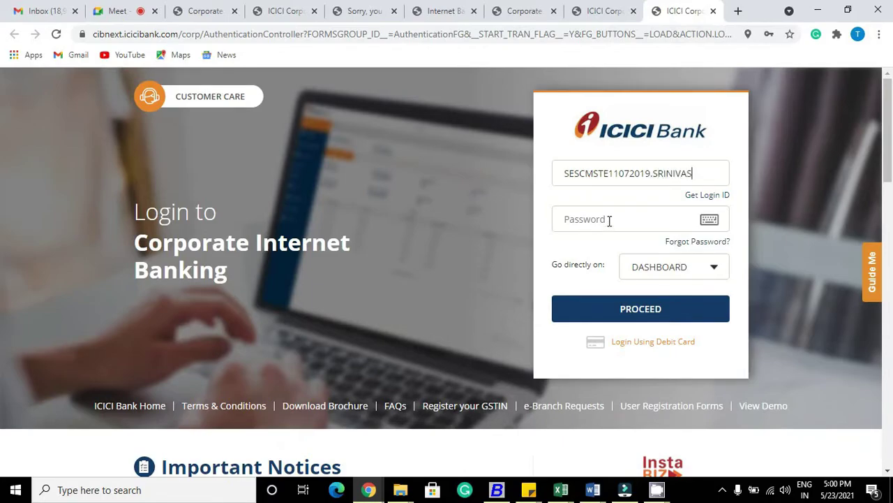
left_click(610, 220)
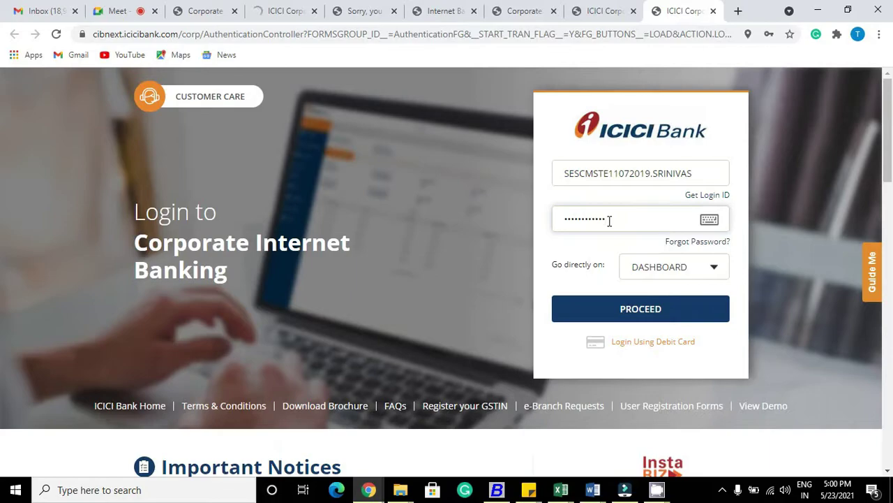
left_click(624, 313)
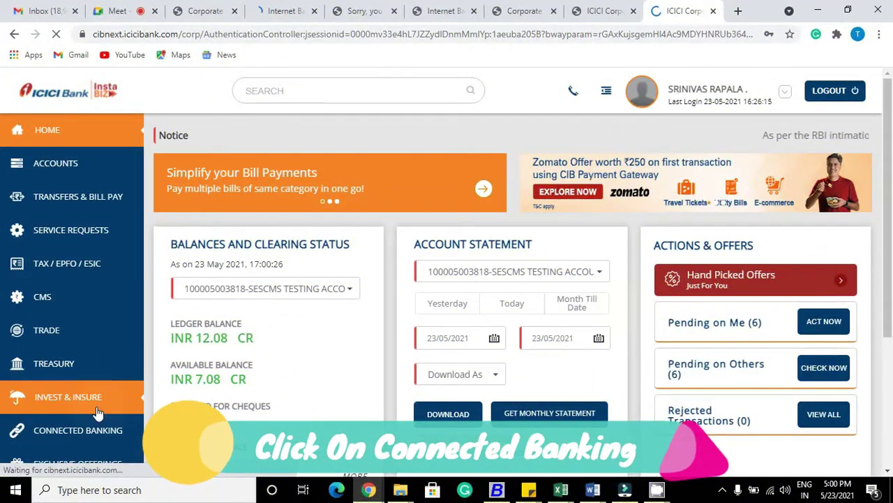
Step: Go to Connected Banking Approvals and select the BUSY ERP PLUGIN request
left_click(76, 430)
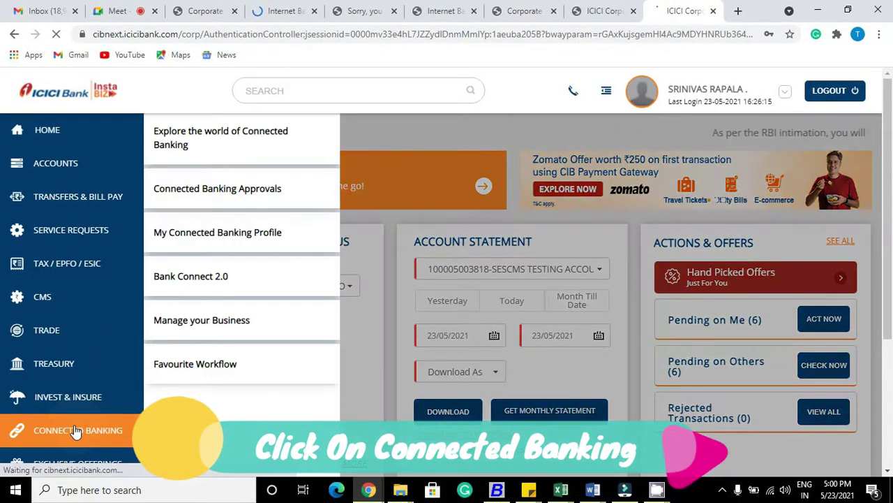
left_click(222, 195)
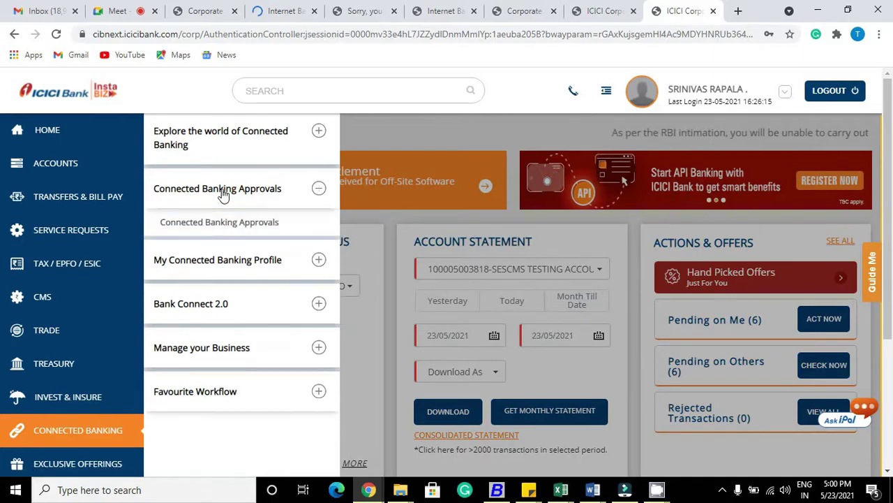
left_click(224, 222)
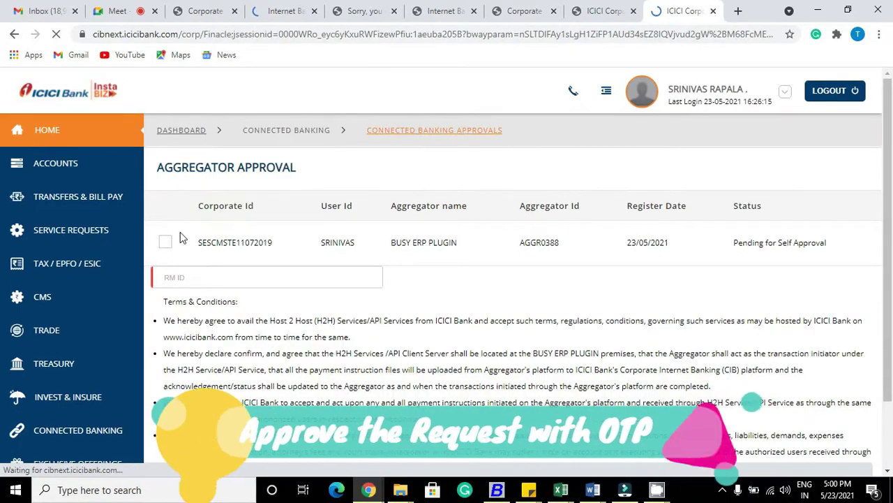
left_click(165, 242)
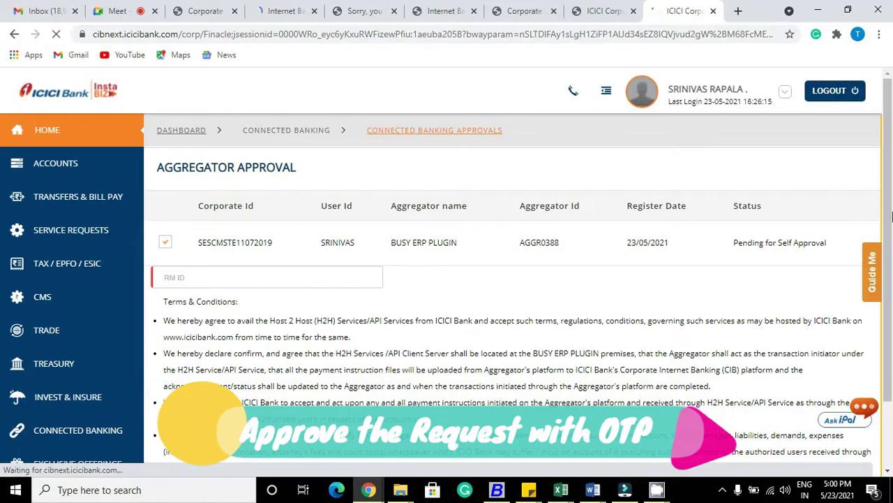
scroll(388, 271, "down", 1)
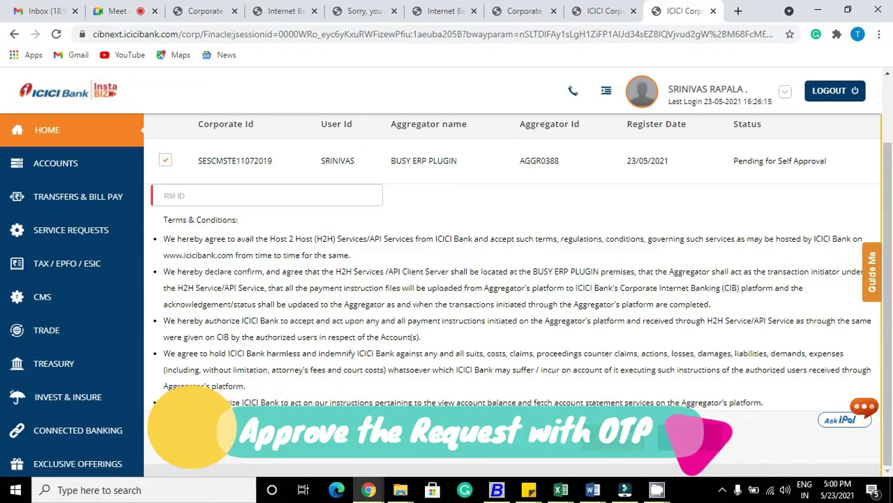
Step: Approve the BUSY ERP PLUGIN request with the OTP, then log out of CIB
left_click(624, 435)
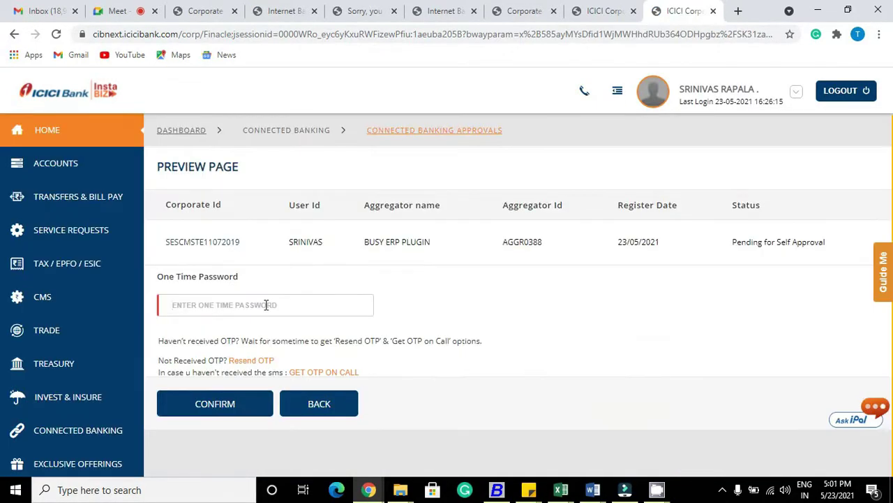
left_click(266, 305)
type("1")
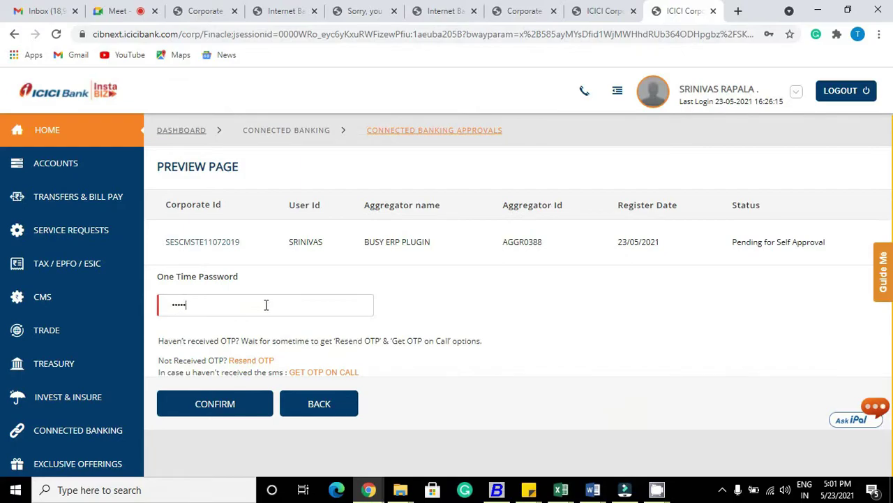
left_click(205, 412)
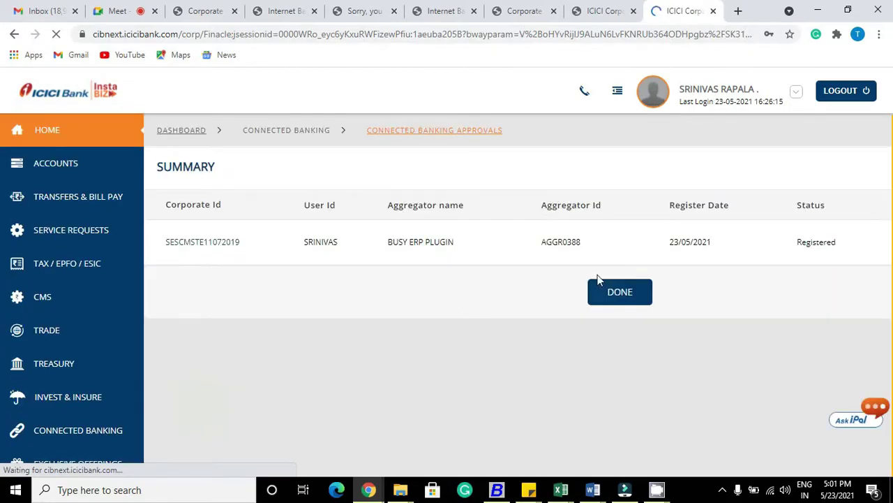
left_click(609, 294)
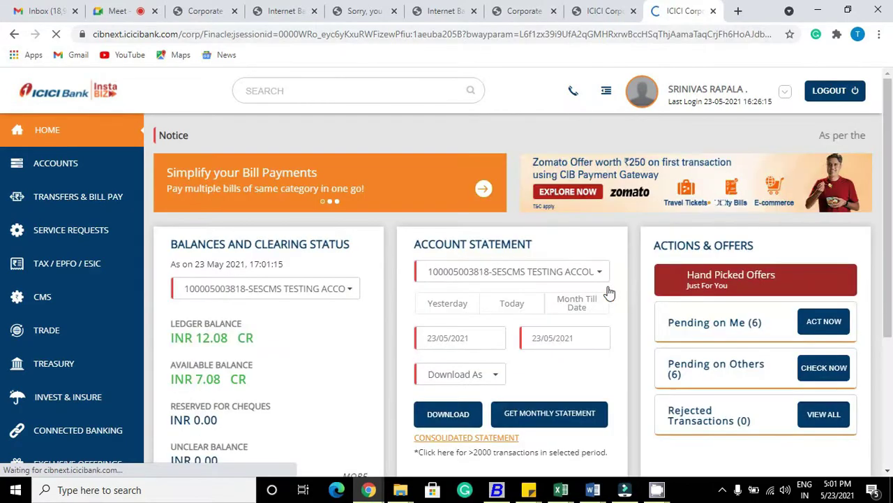
left_click(824, 97)
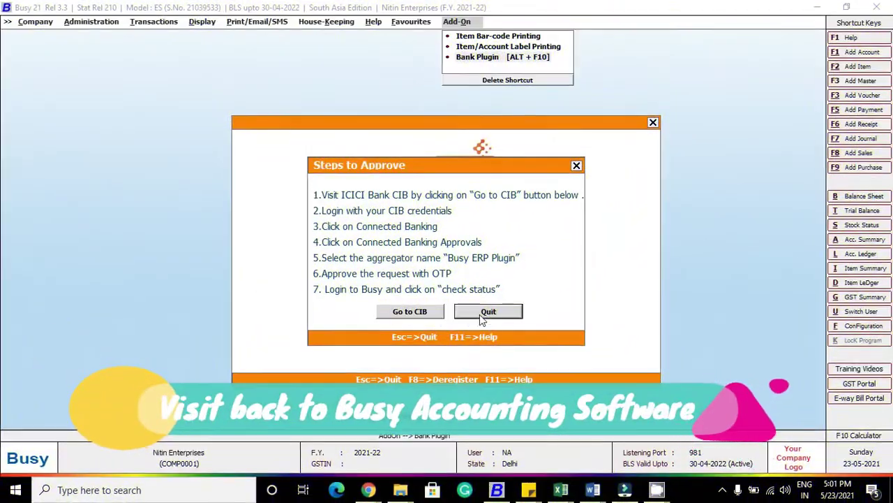
Step: Acknowledge the APPROVED status and check the ICICI account balance, showing 7.08
left_click(482, 315)
left_click(437, 301)
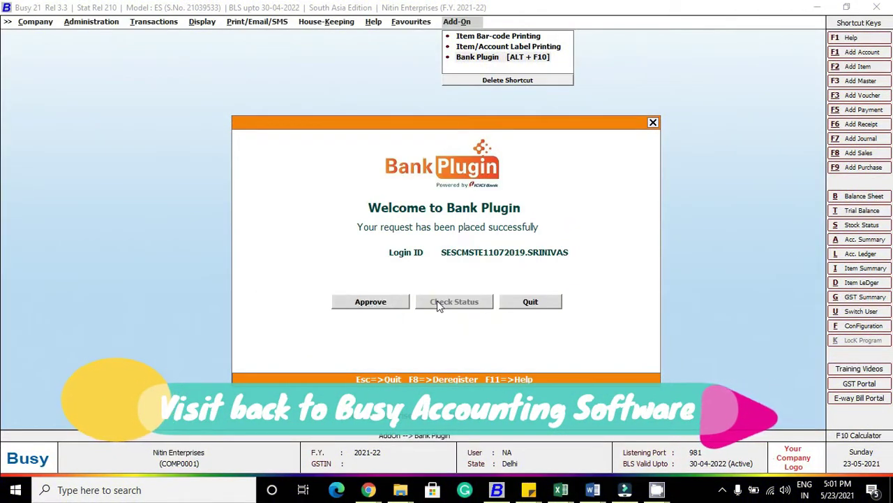
left_click(532, 268)
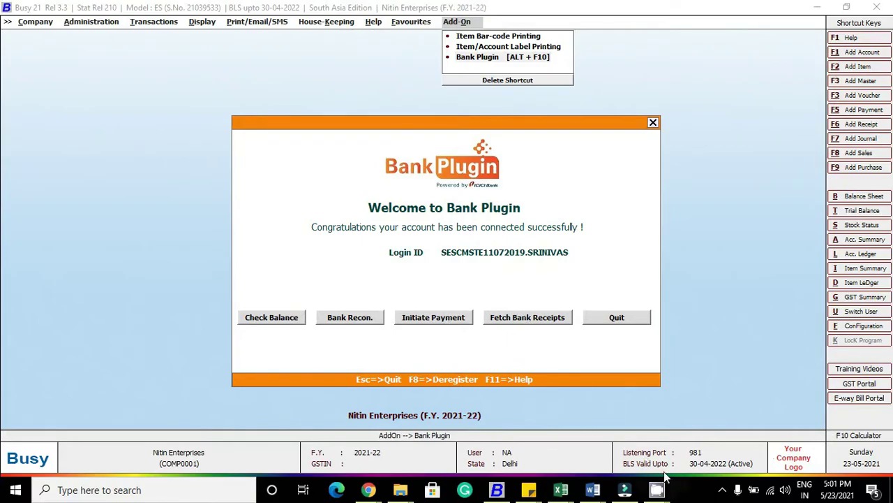
mouse_move(660, 488)
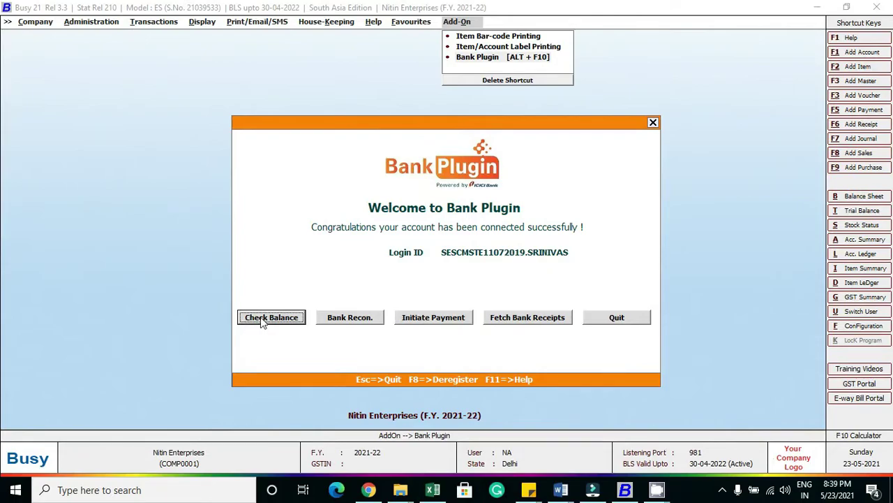
left_click(264, 318)
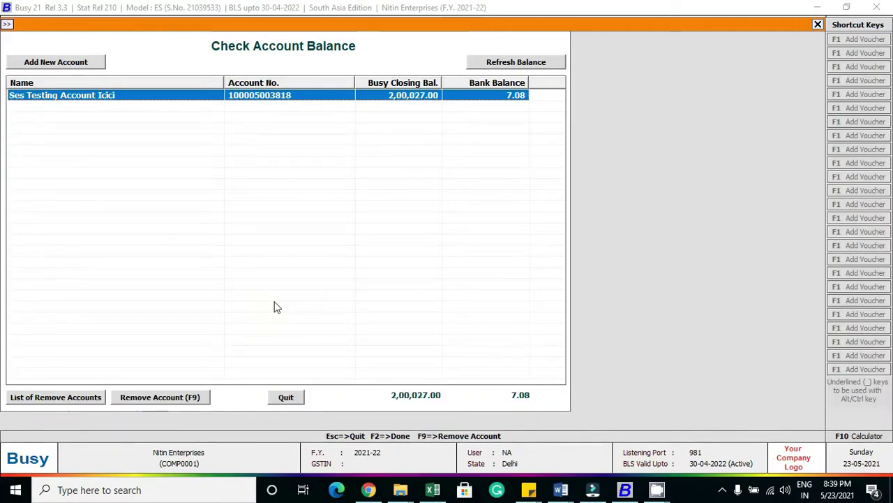
Step: Refresh the bank balance to confirm 7.08, then close Add New Account unsaved
key("Return")
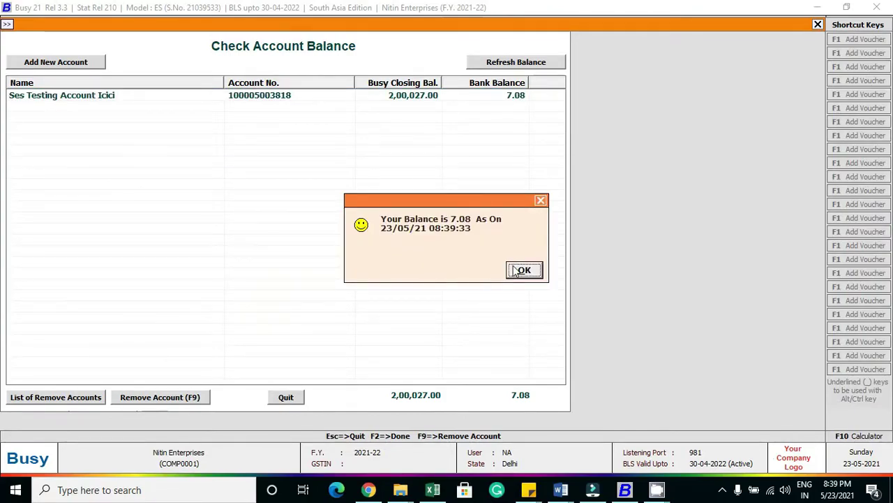
left_click(516, 270)
left_click(94, 64)
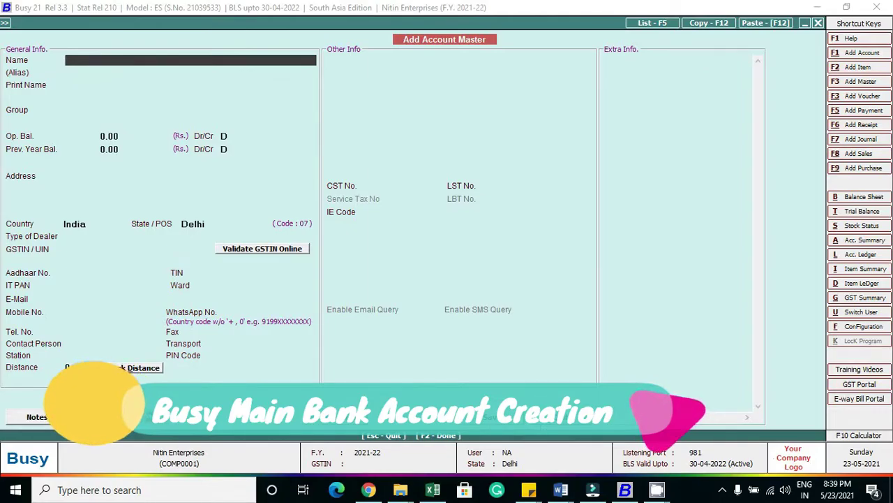
left_click(562, 416)
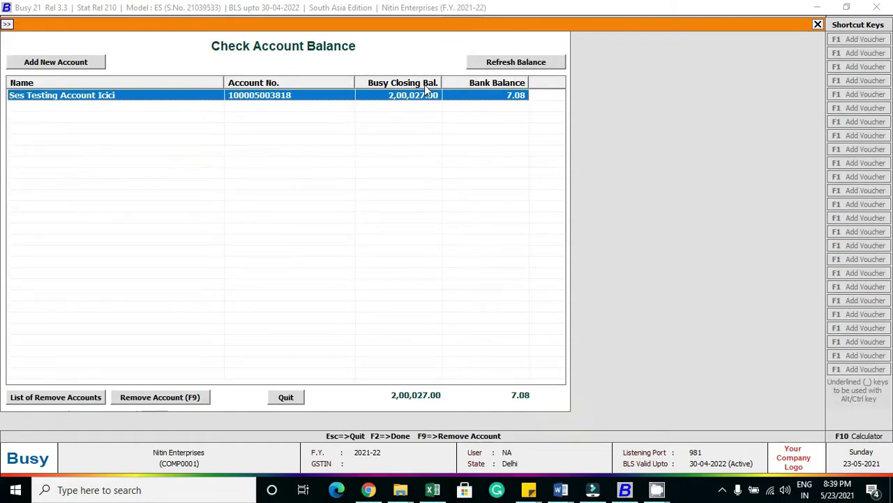
Step: View the removed accounts list, cancel removing the account, and return to the plugin home
left_click(56, 397)
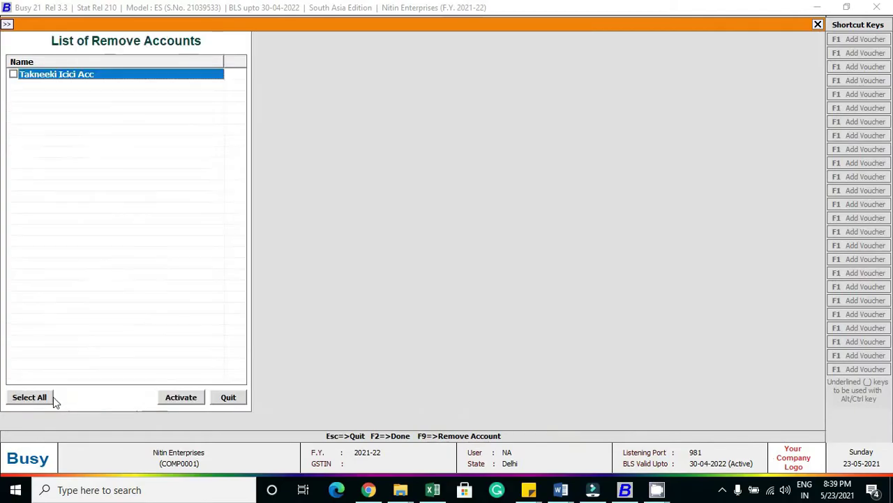
left_click(225, 402)
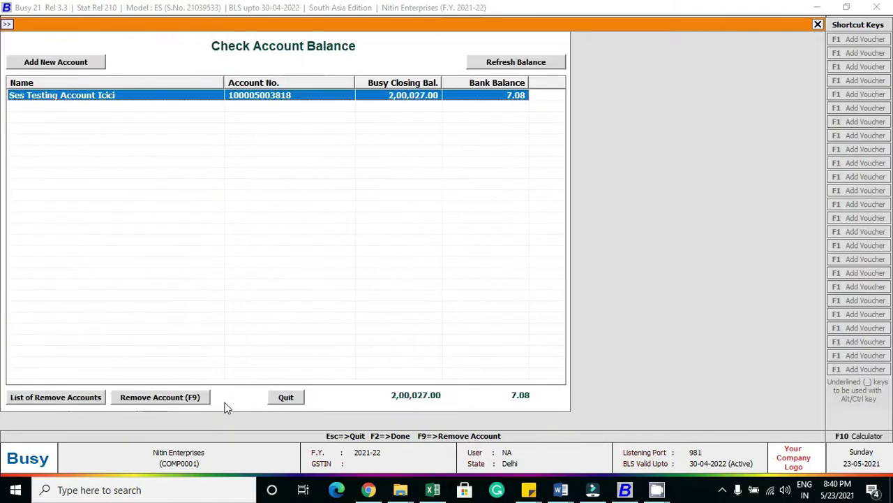
left_click(170, 400)
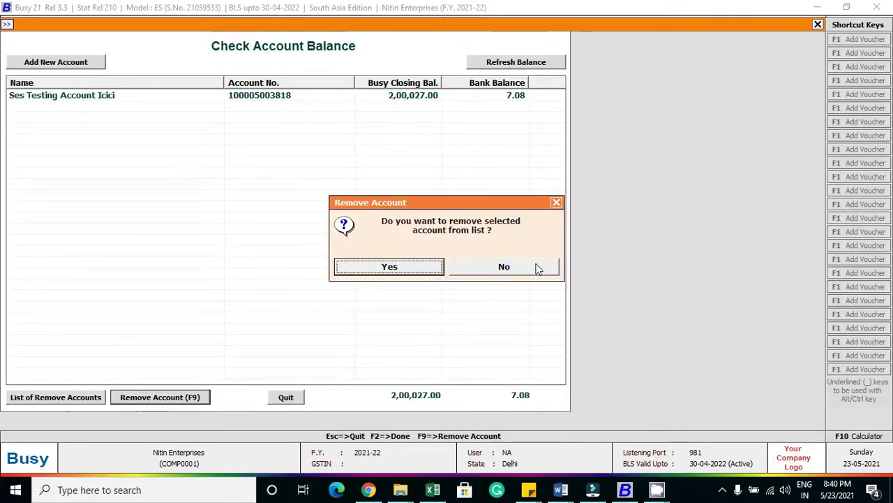
left_click(503, 266)
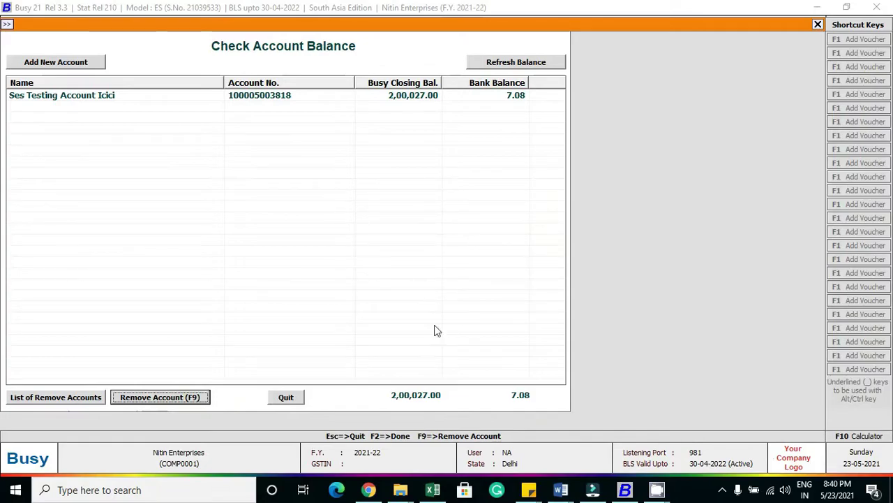
left_click(289, 397)
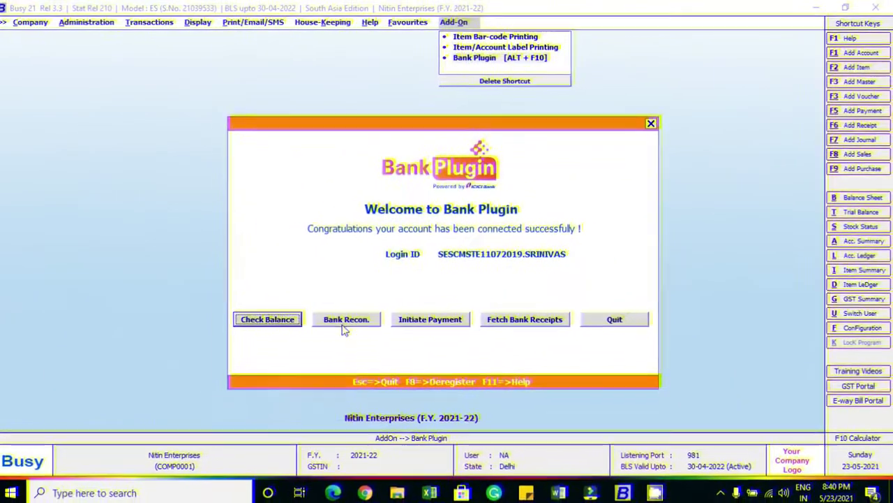
Step: Open Bank Recon. for the Ses Testing Account Icici account's statement screen
left_click(347, 318)
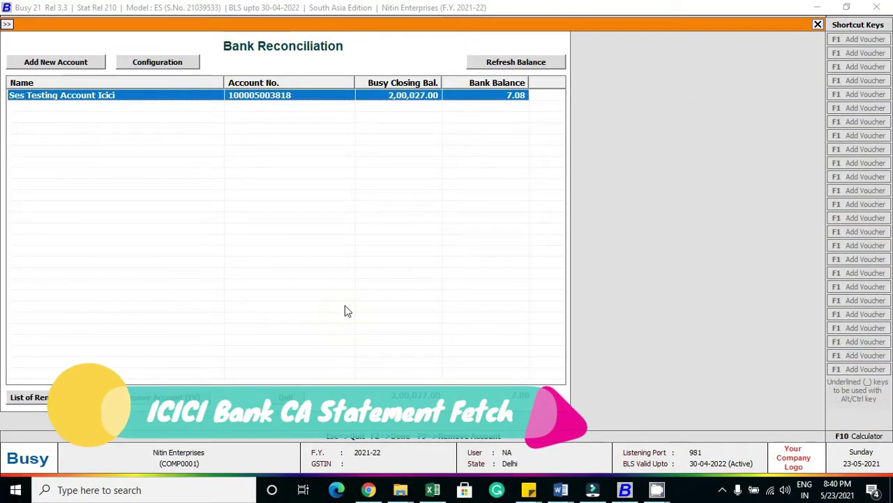
key("Return")
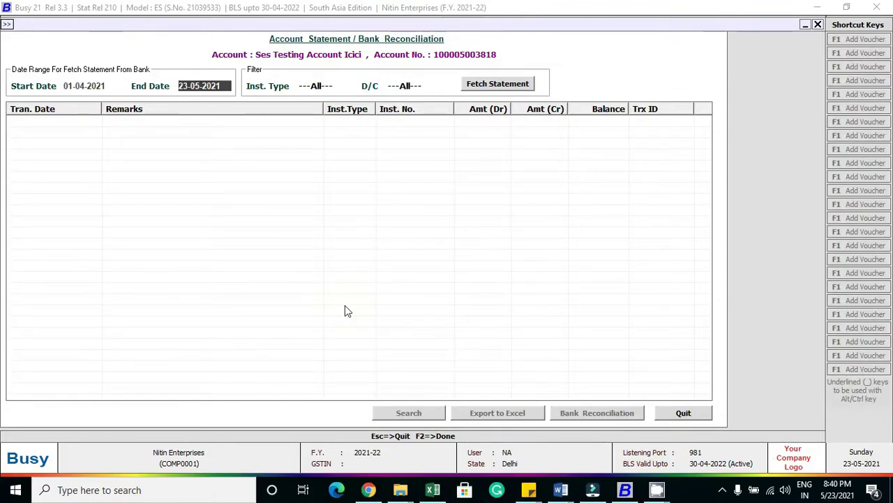
Step: Fetch the ICICI statement for 01-04-2021 to 23-05-2021 and cancel a trial search
key("Return")
key("Return")
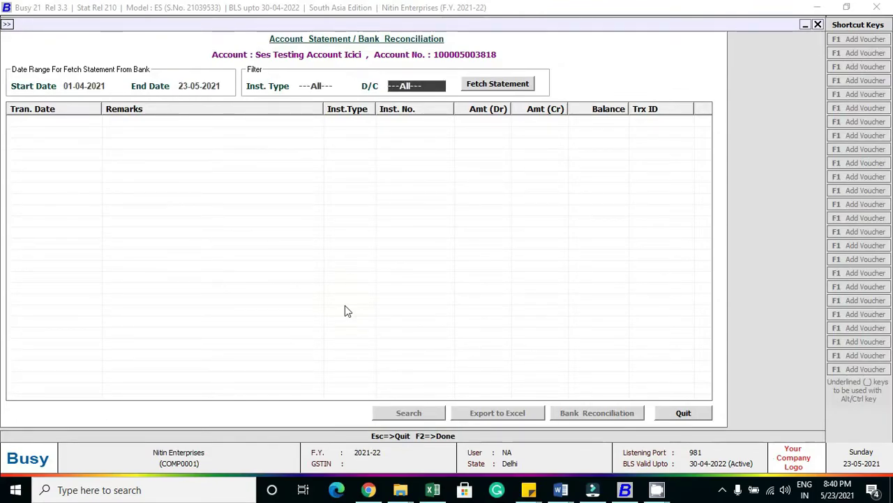
key("Return")
key("Return")
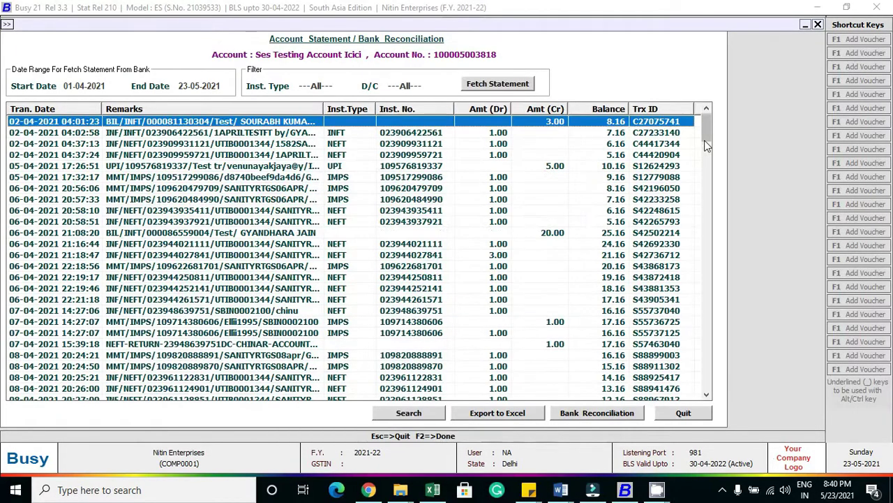
left_click_drag(704, 129, 705, 391)
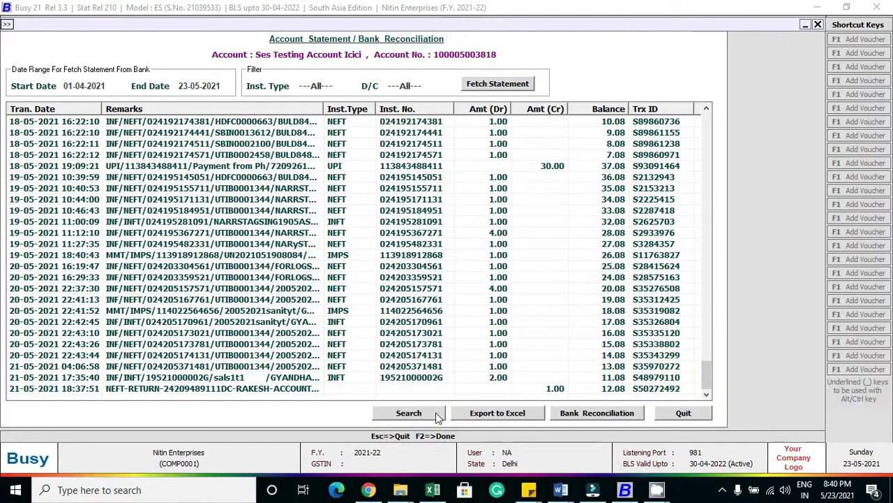
left_click(409, 412)
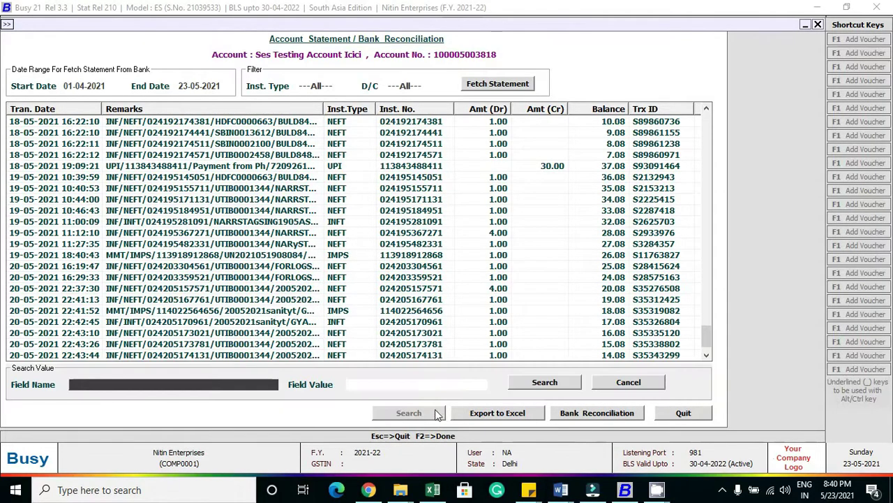
left_click(606, 383)
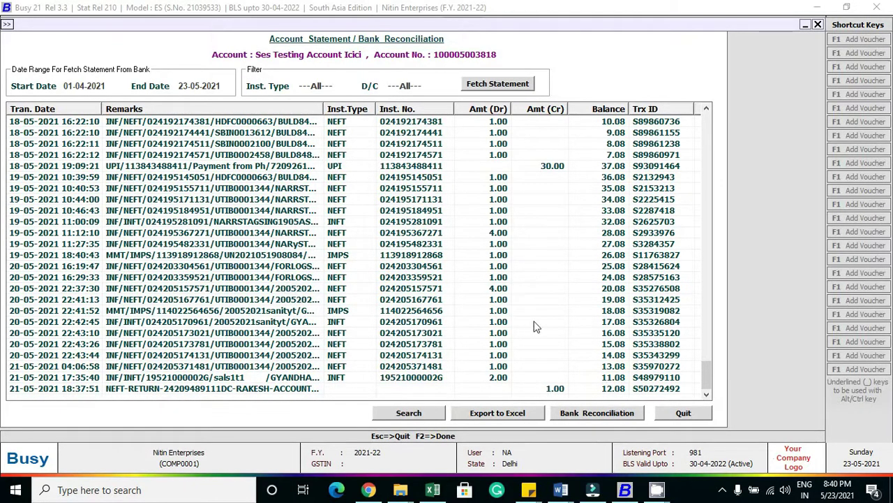
Step: Open the Bank Reconciliation view and select uncleared payment voucher 43
left_click(583, 416)
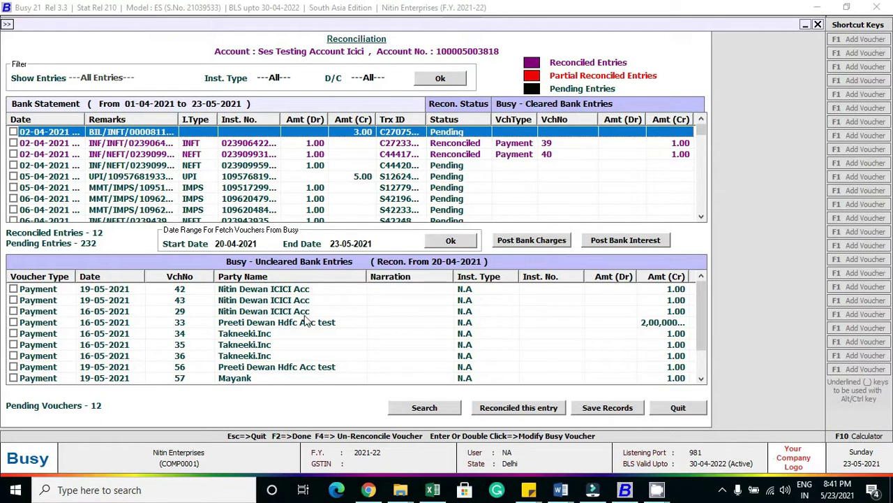
left_click(335, 242)
left_click(263, 300)
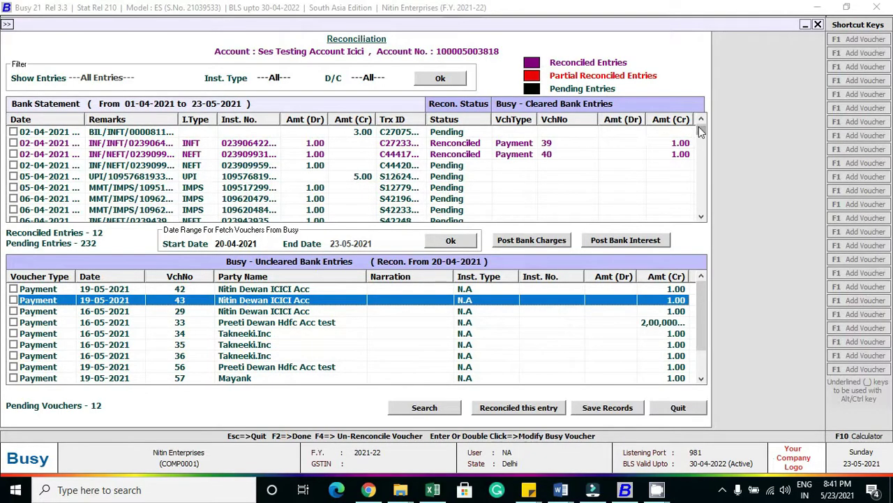
Step: Reconcile Payment voucher 42 against the 21-05-2021 NEFT bank entry of 1.00
left_click_drag(699, 129, 696, 219)
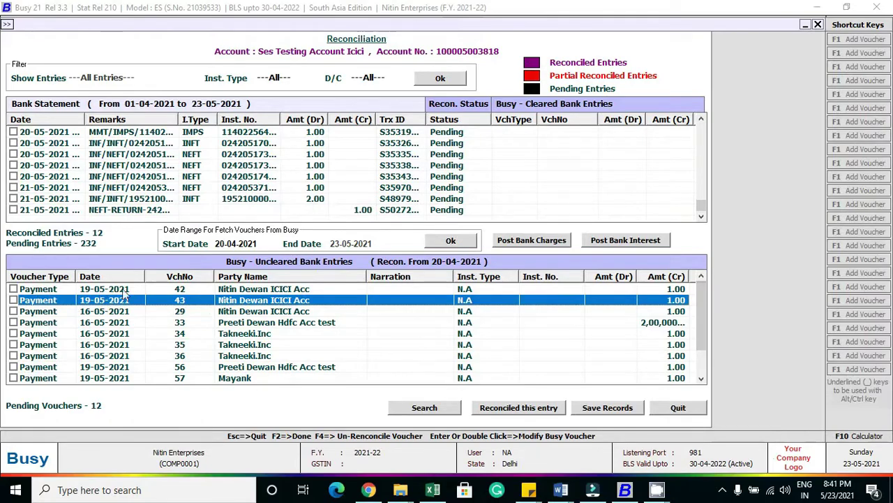
left_click(14, 291)
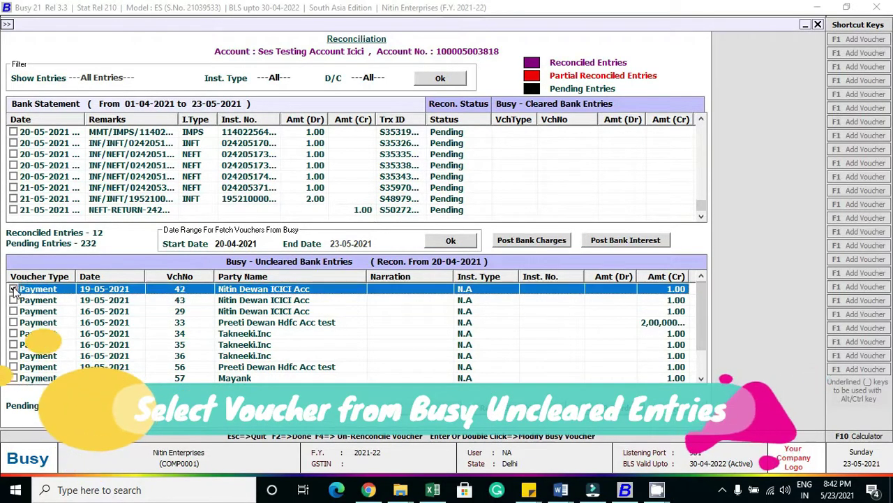
left_click(16, 187)
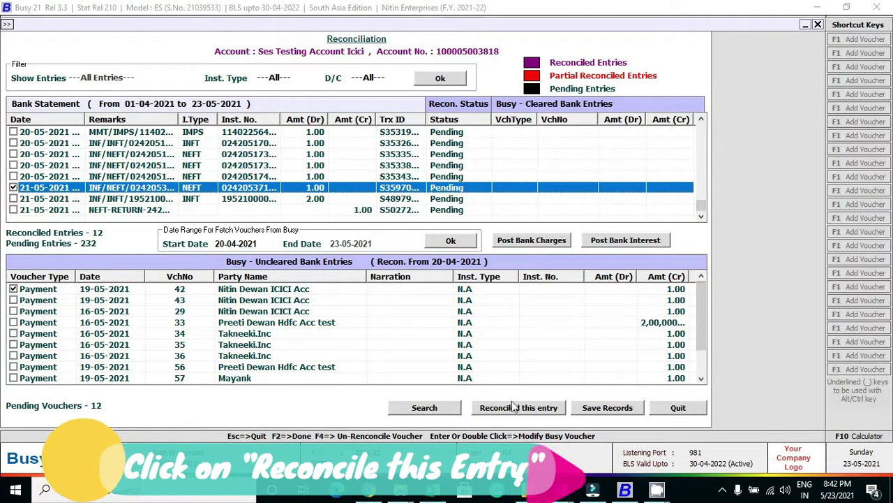
left_click(512, 408)
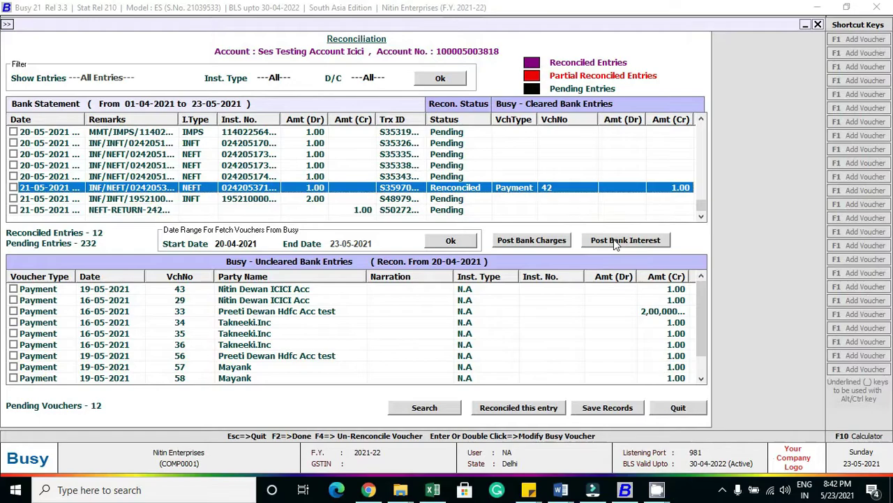
Step: Save the reconciliation of voucher 42 and acknowledge the success message
left_click(600, 409)
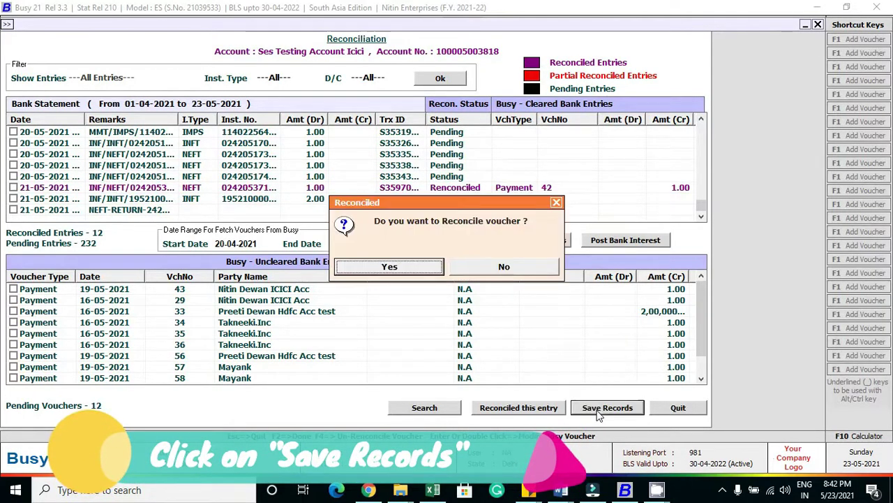
left_click(391, 267)
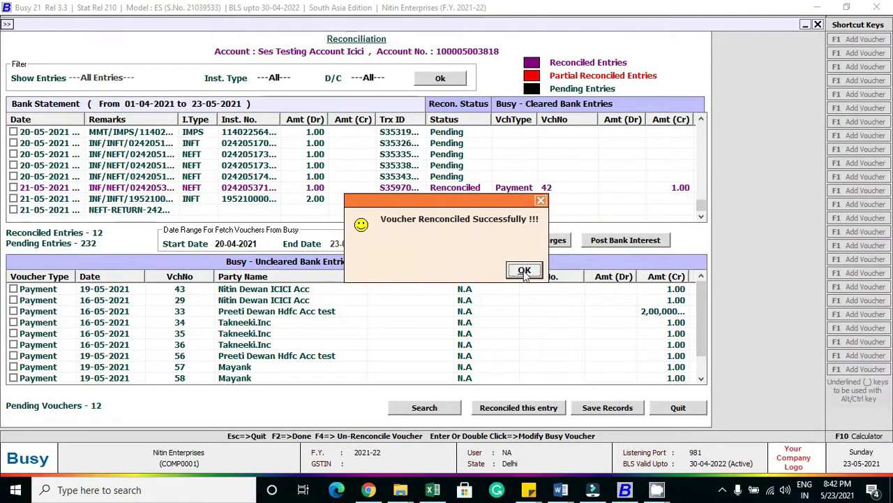
left_click(524, 272)
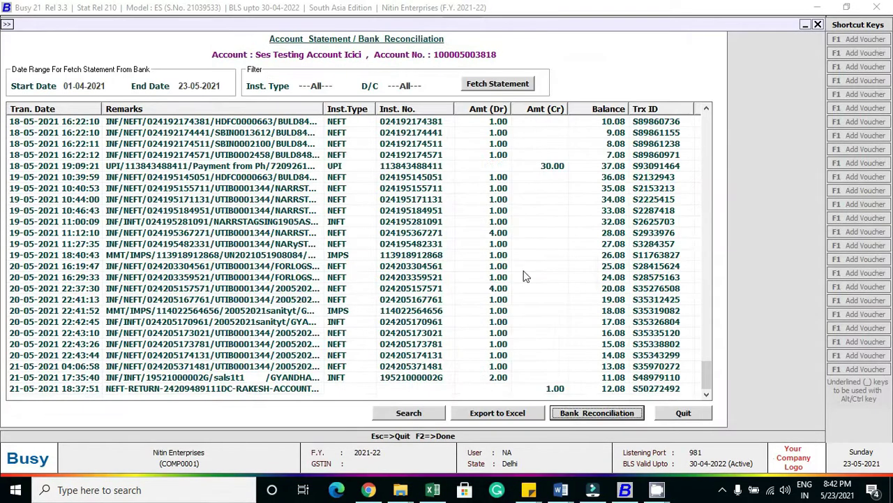
Step: Close the account statement, quit the Bank Plugin, and move to Transactions > Payment
left_click(684, 414)
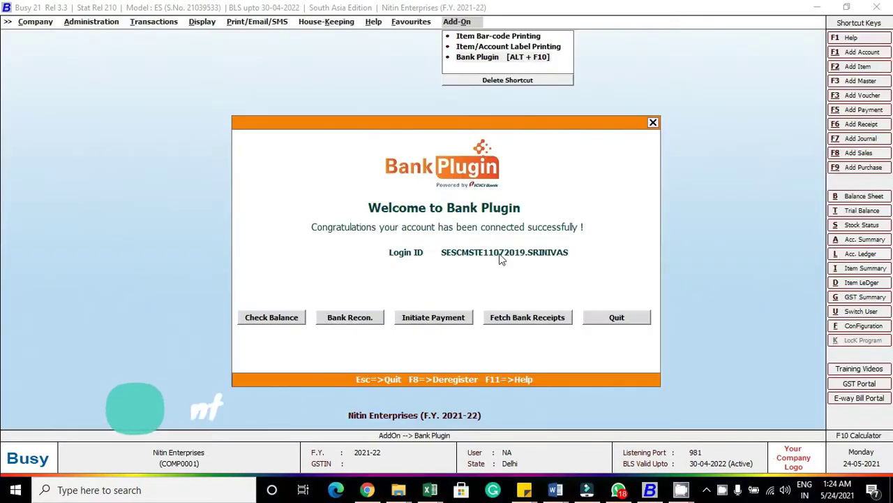
key("Escape")
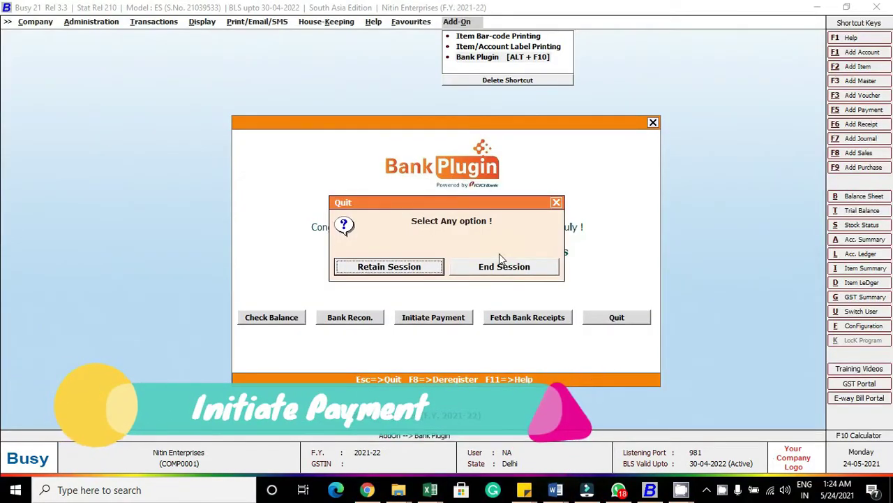
key("Return")
key("Left")
key("Left")
key("Left")
key("Left")
key("Left")
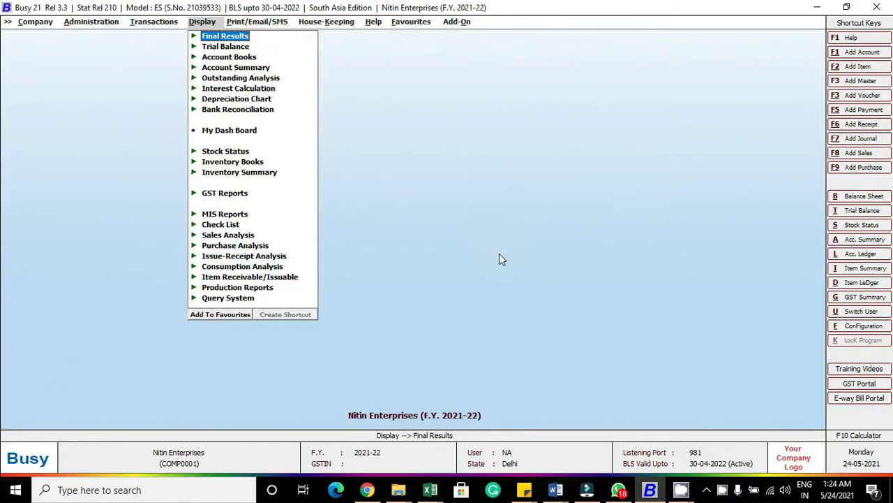
key("Left")
key("Down")
key("Down")
key("Down")
key("Down")
Step: Start a new payment voucher with default series and date, GST nature Not Applicable
key("Return")
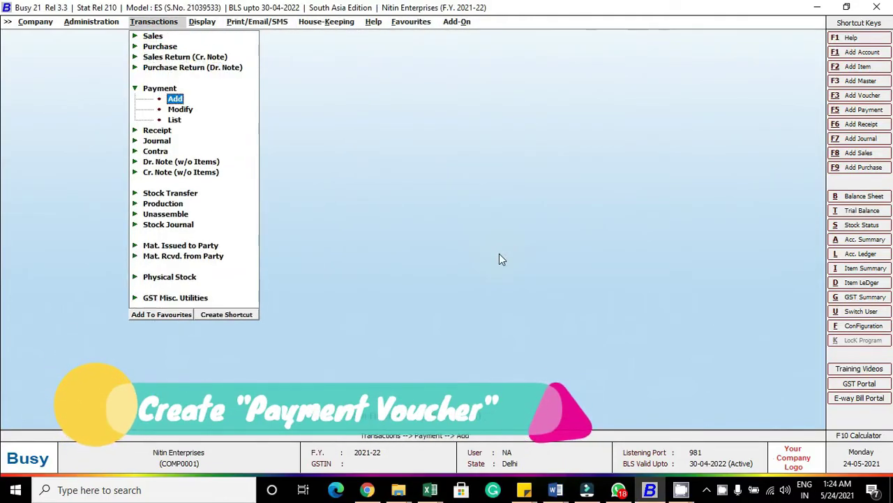
key("Return")
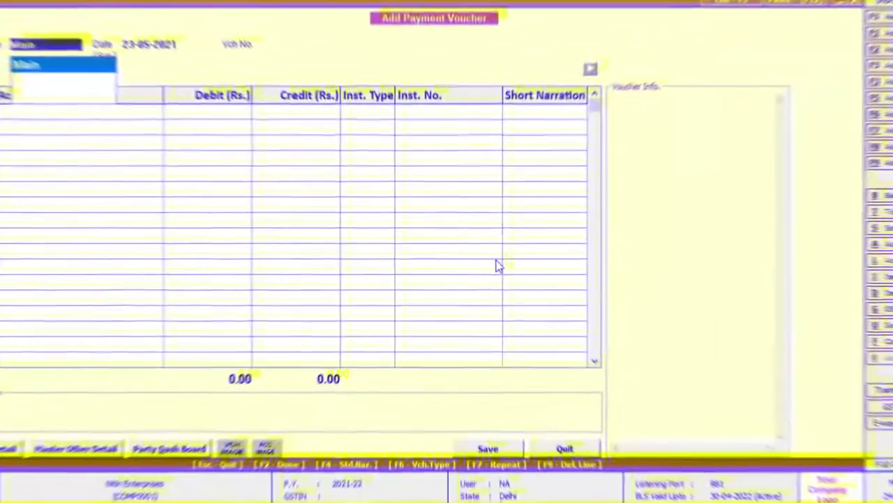
key("Return")
key("Return")
key("Return")
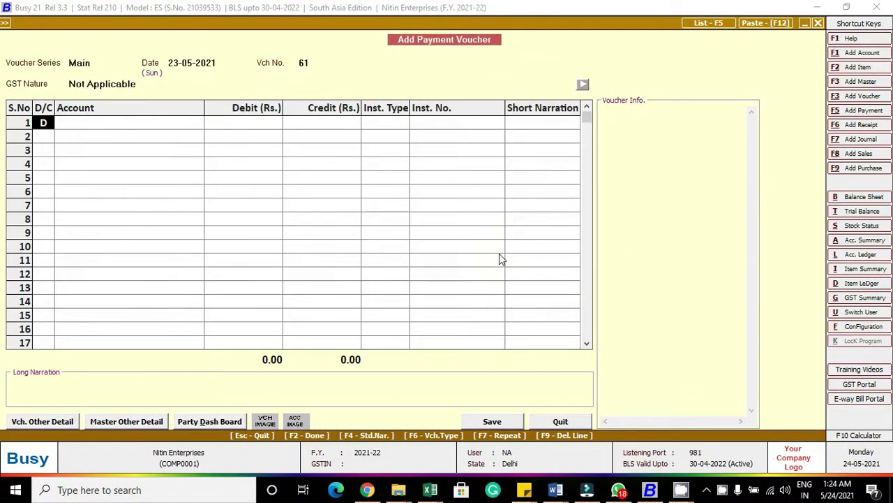
key("Return")
Step: Debit the HDFC test party account 1.00 as a new bill reference and save voucher 61
type("pr")
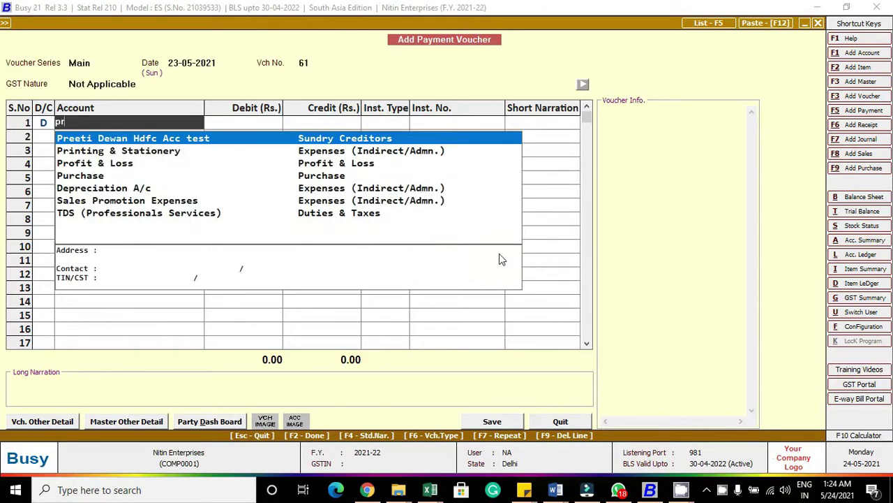
key("Return")
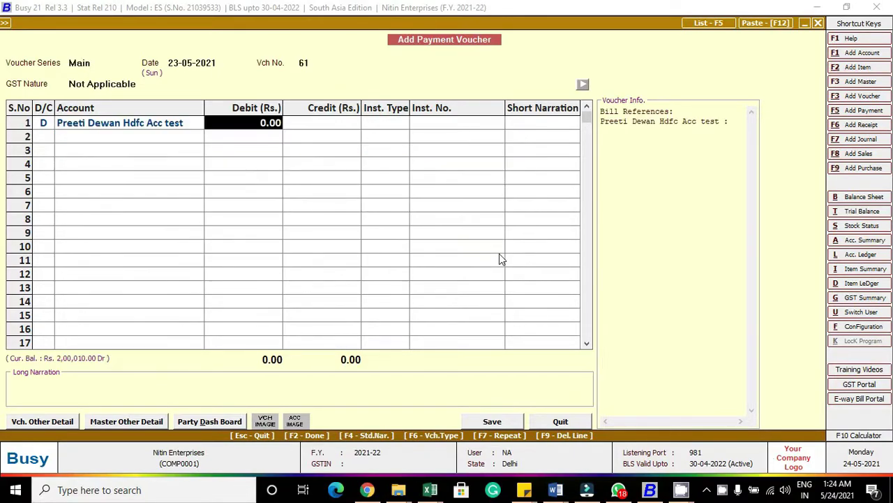
type("1")
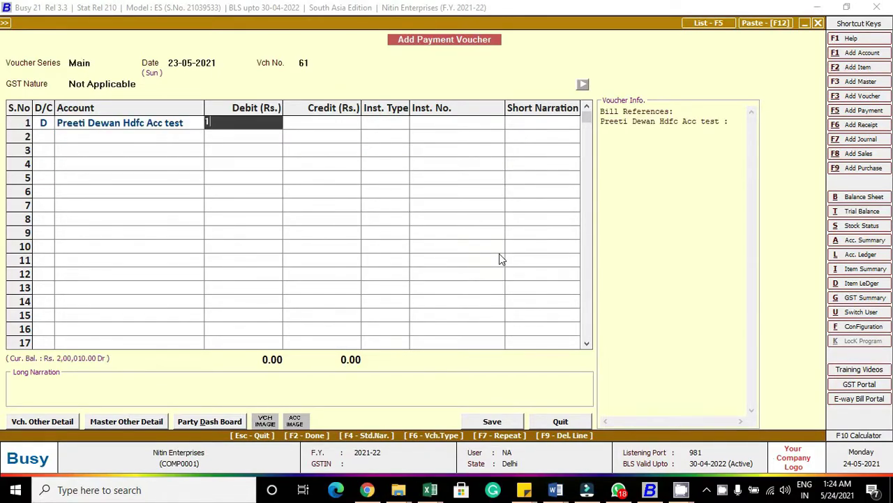
key("Return")
key("Return")
key("Return")
key("Return")
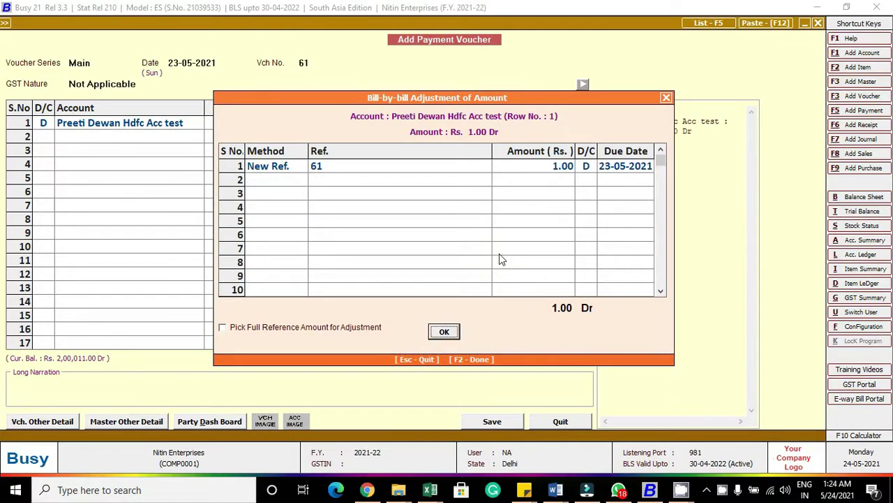
key("Return")
key("Return")
key("Return")
key("Return")
key("Return")
key("Return")
key("Return")
key("Return")
key("Return")
key("Return")
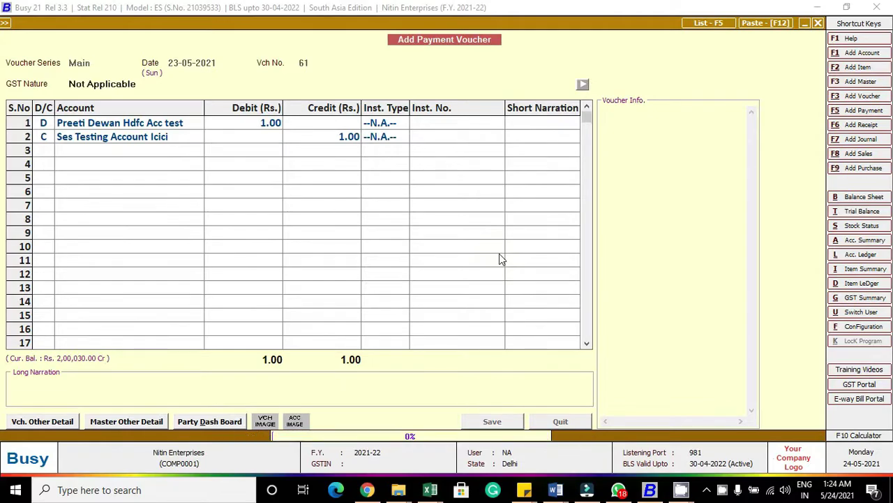
key("Escape")
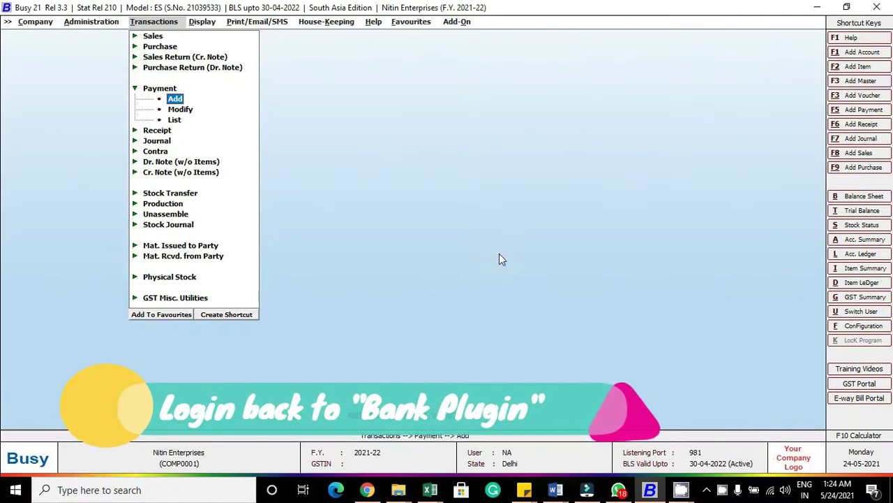
Step: Open Bank Plugin's Initiate Payment for 01-04-2021 to 24-05-2021 and check all vouchers' payment status
key("Right")
key("Right")
key("Right")
key("Right")
key("Right")
key("Right")
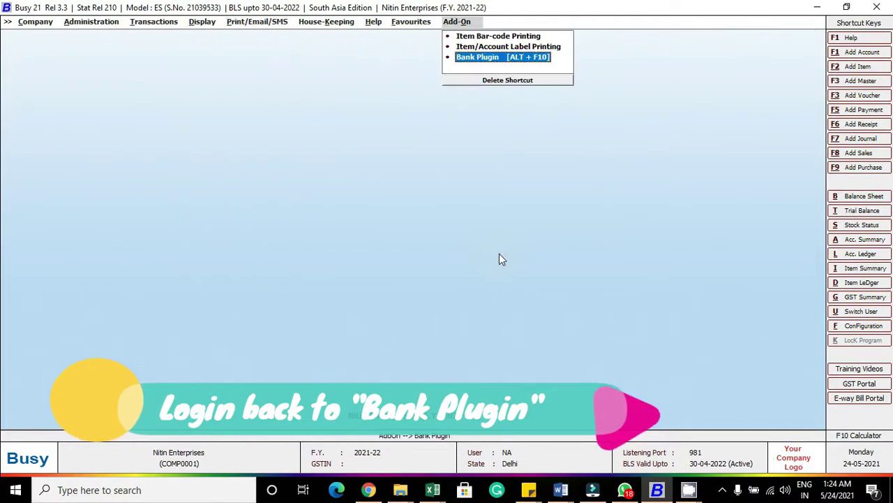
key("Return")
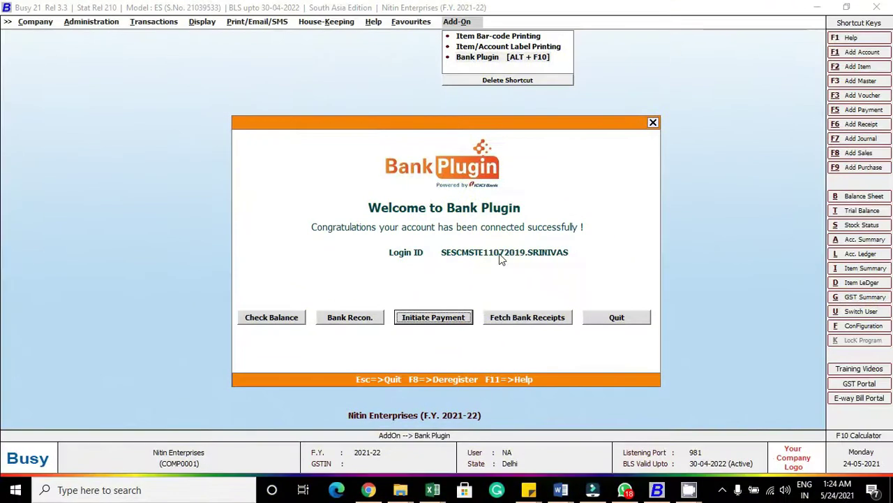
key("Return")
key("Return")
key("Return")
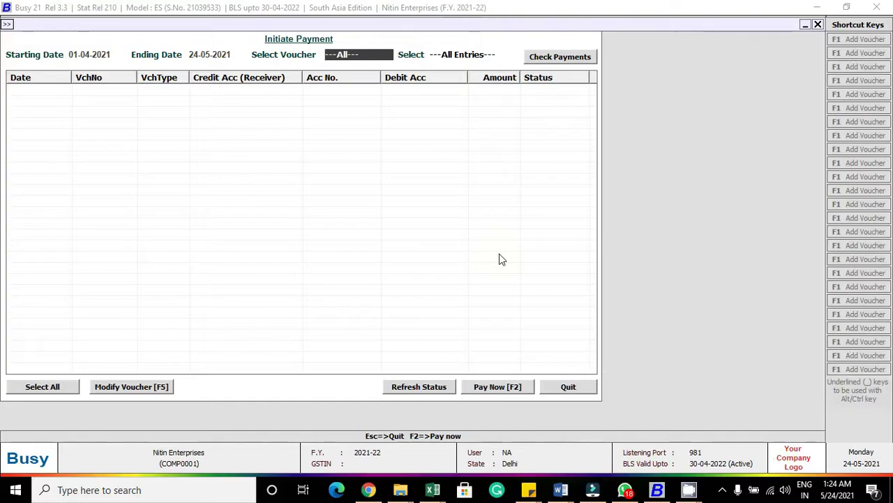
key("Return")
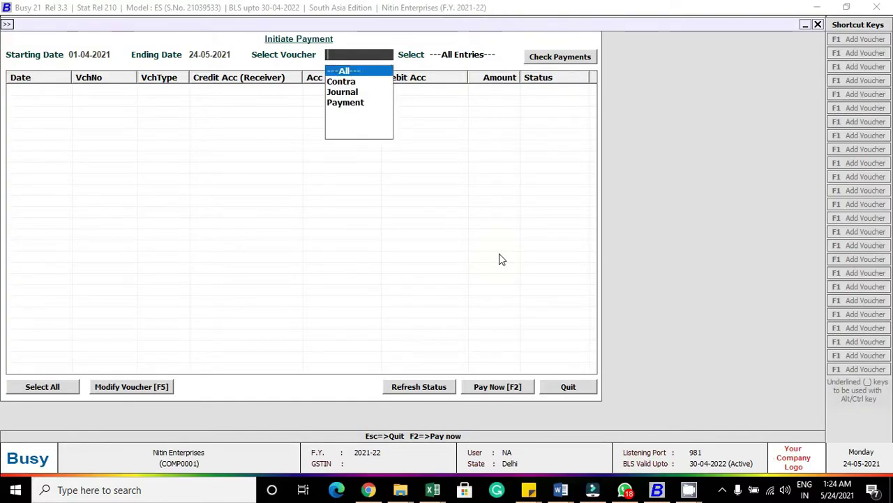
key("Return")
key("Return")
key("Return")
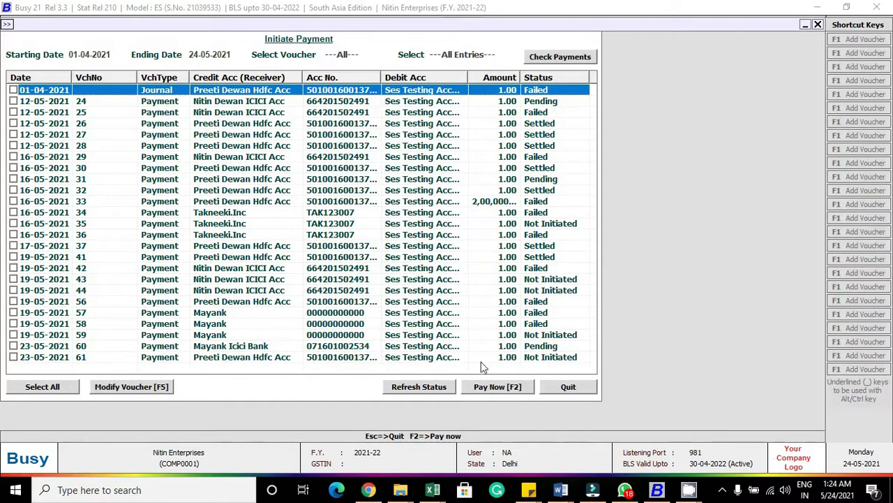
Step: Select voucher 61 for payment with IMPS as the payment mode and remark Demo Transaction
left_click(13, 356)
left_click(50, 362)
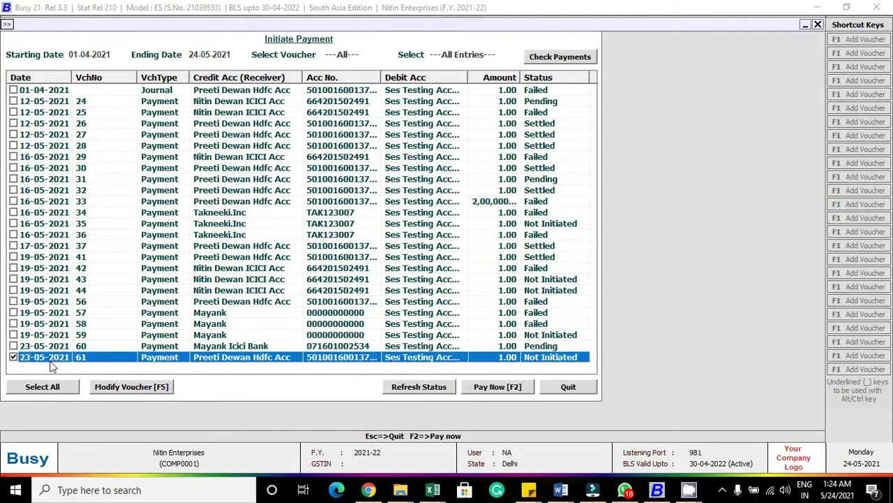
left_click(487, 389)
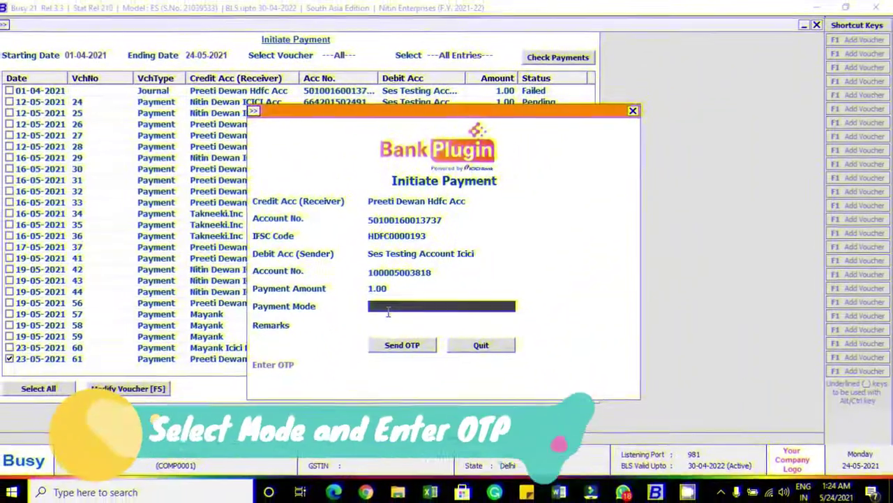
left_click(386, 307)
key("Down")
key("Down")
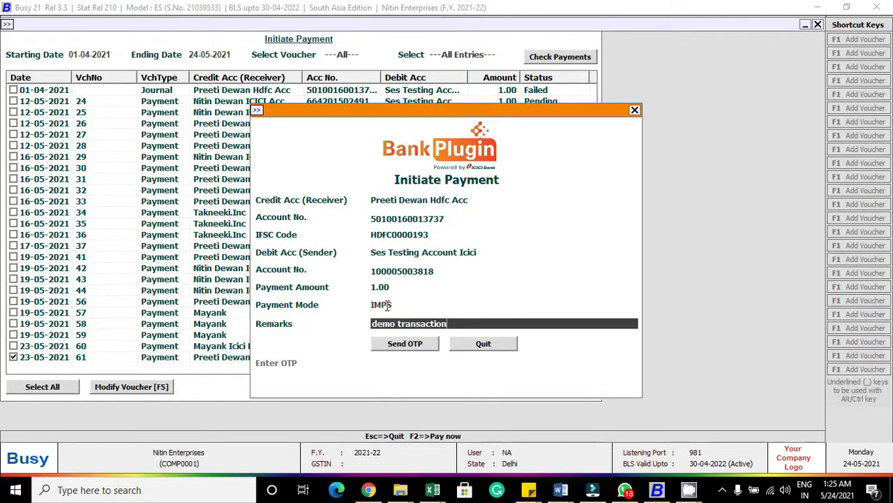
Step: Authorise the 1.00 payment with the one-time password, confirm success, and close Initiate Payment
left_click(398, 348)
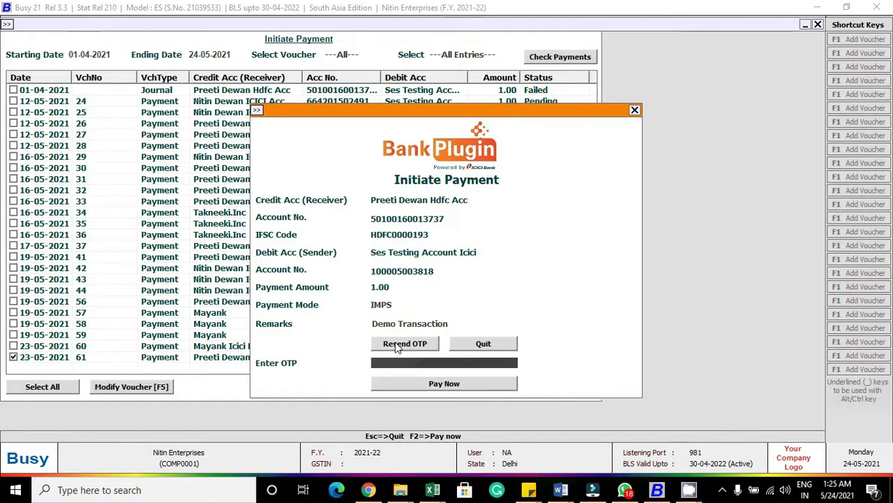
type("4")
left_click(440, 382)
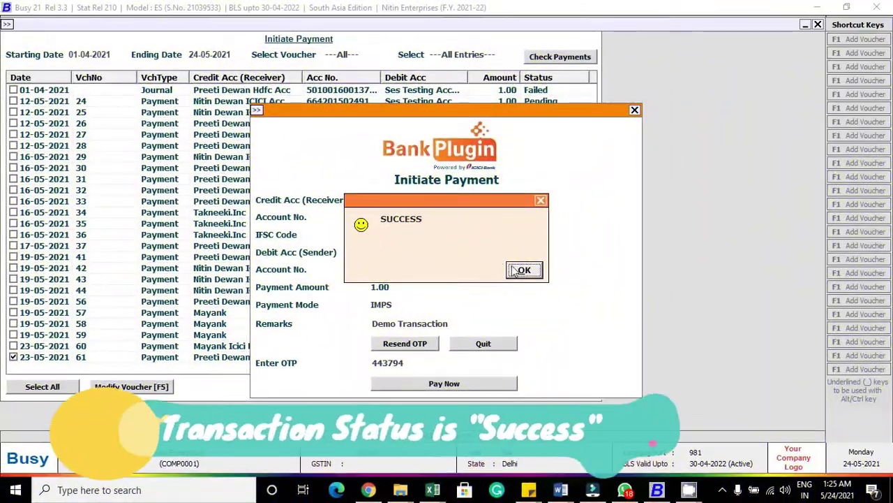
left_click(525, 270)
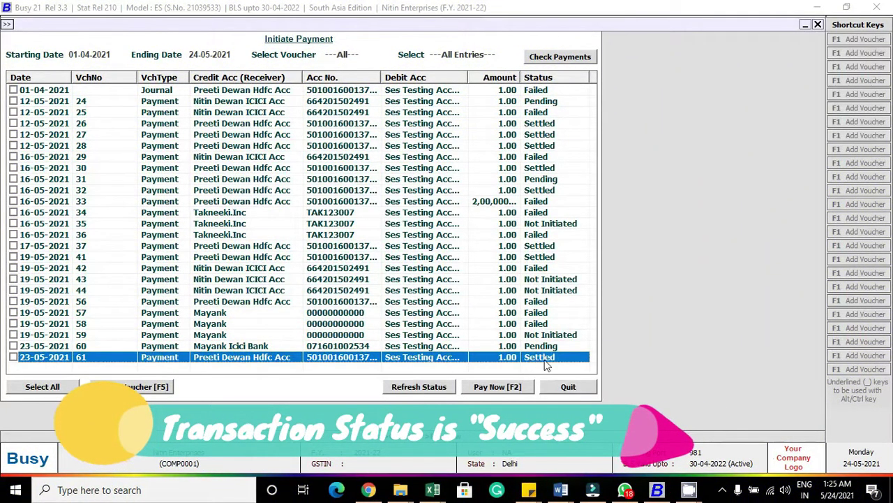
left_click(567, 387)
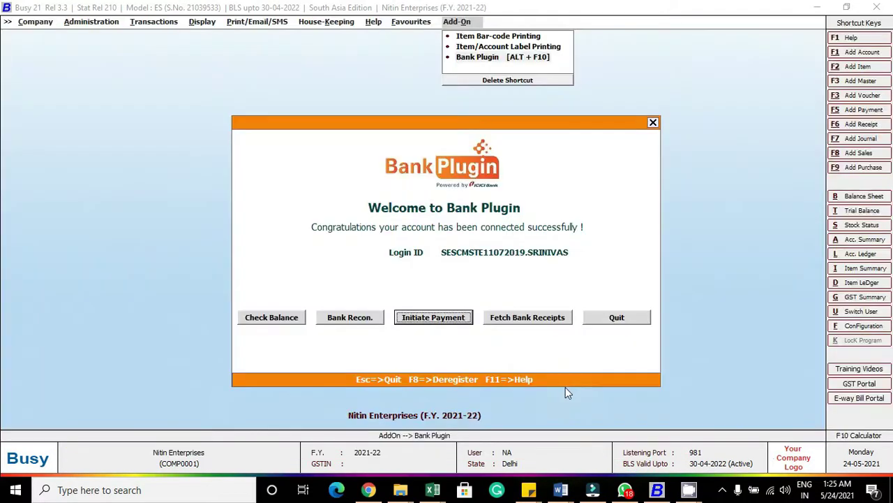